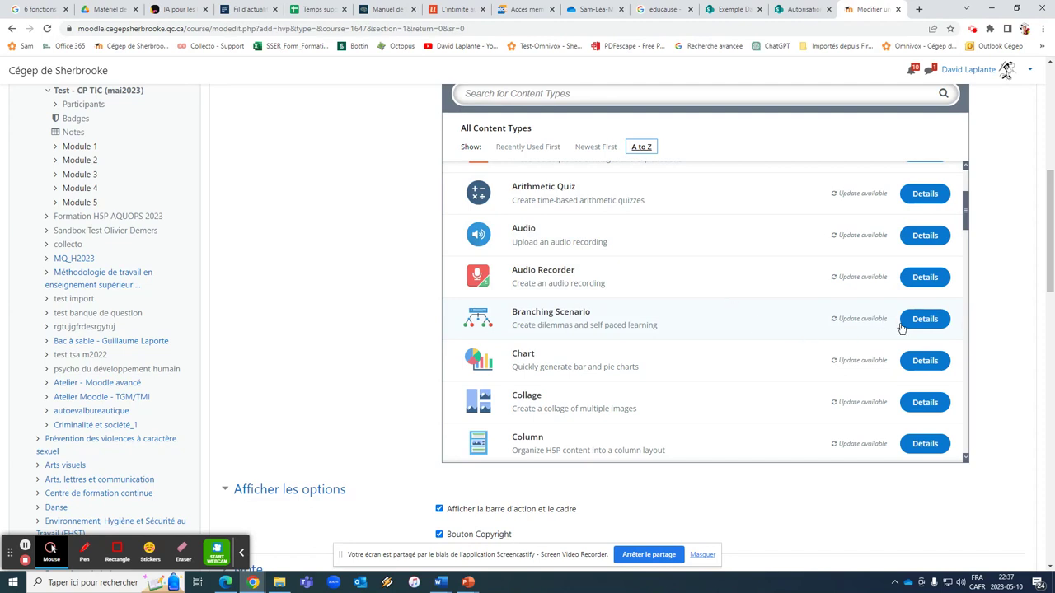
Open the Branching Scenario content type's details and examine its example screenshots.
click(934, 322)
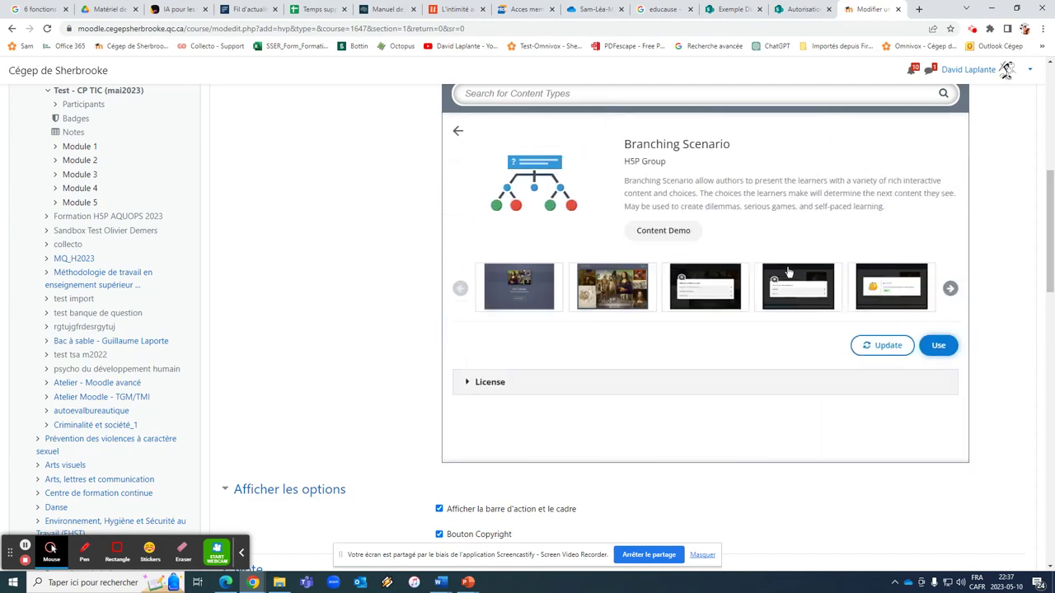
click(522, 290)
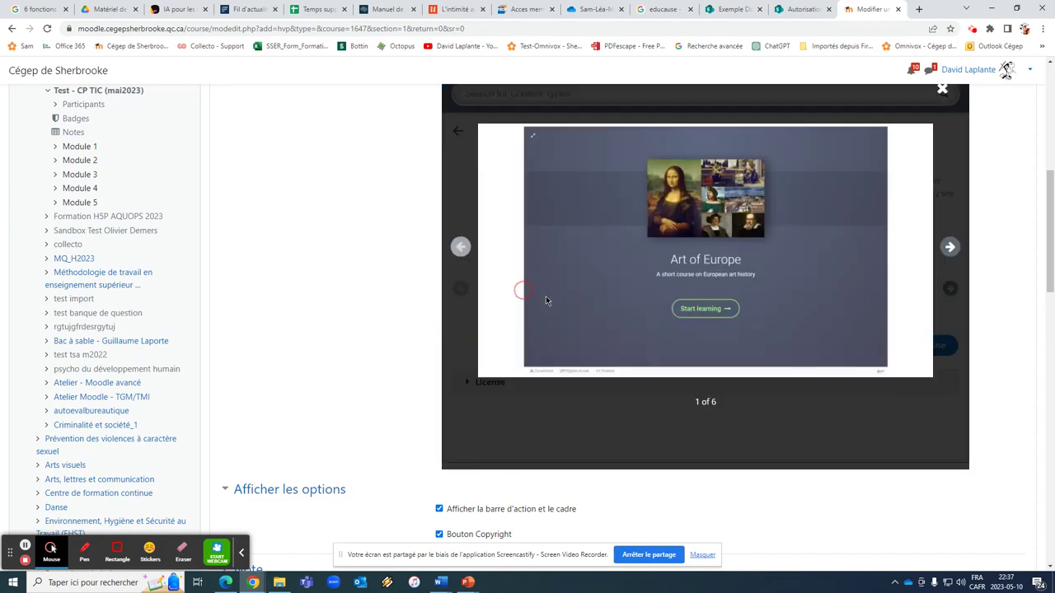
click(951, 247)
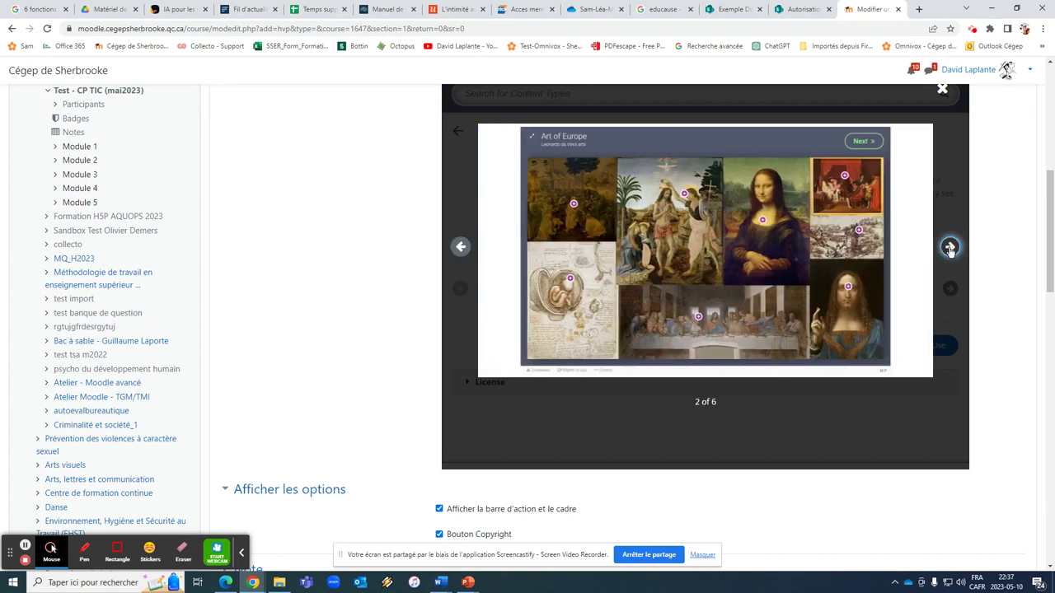
click(950, 247)
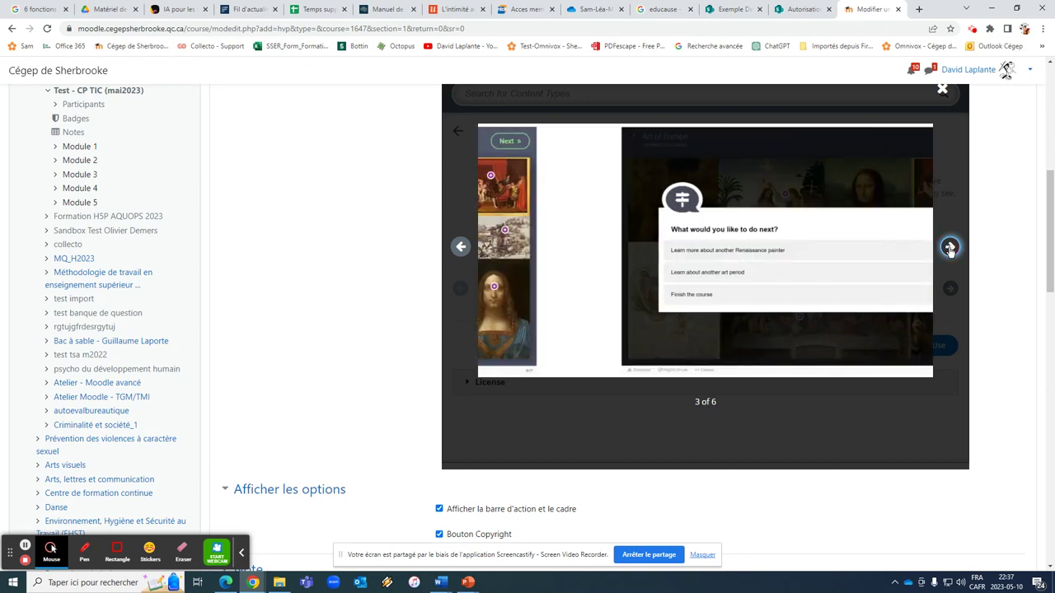
click(951, 248)
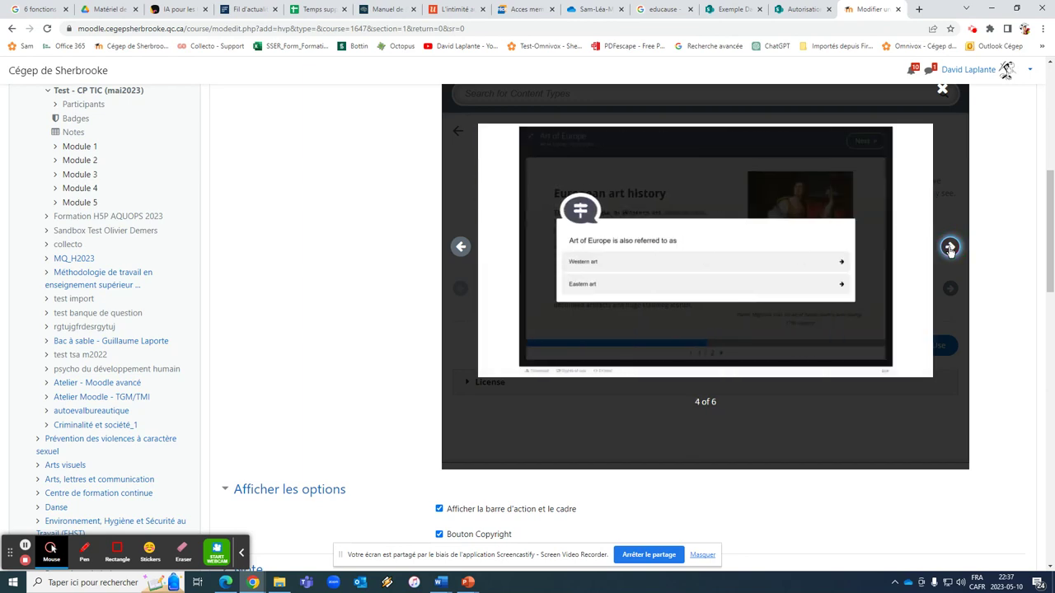
click(950, 247)
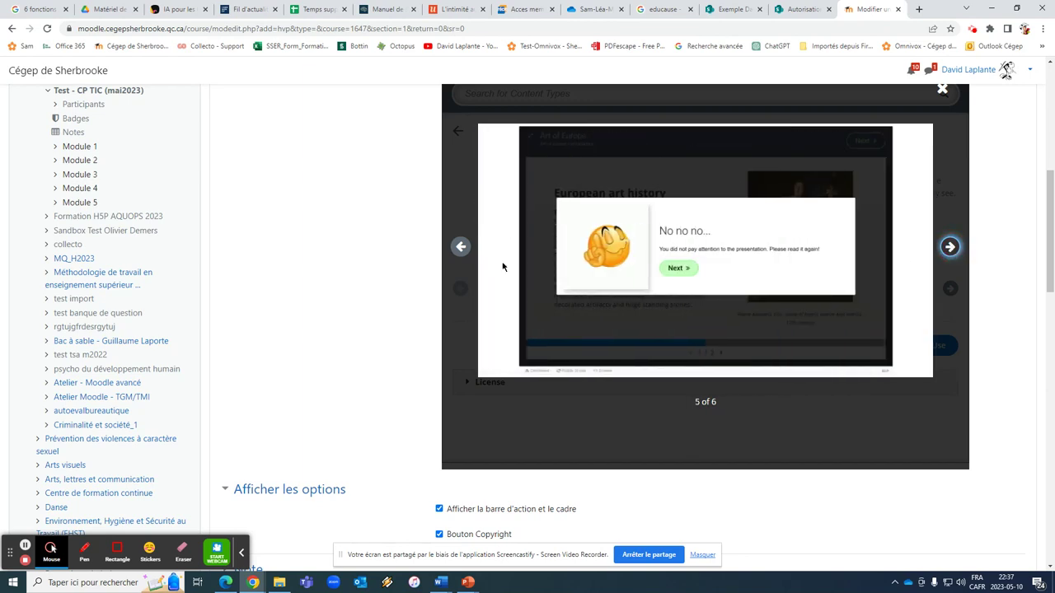
click(951, 247)
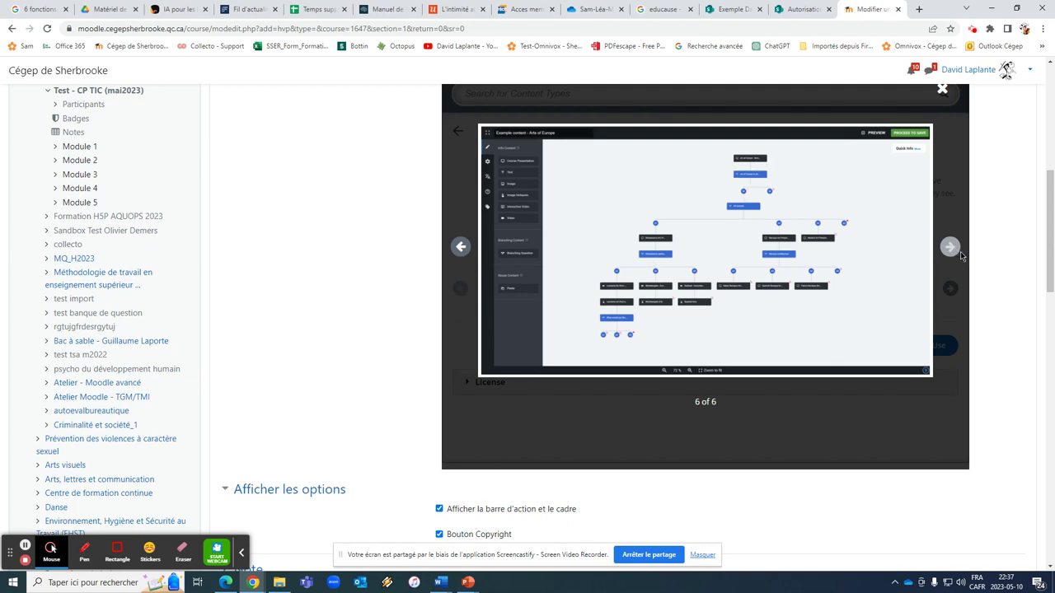
click(953, 252)
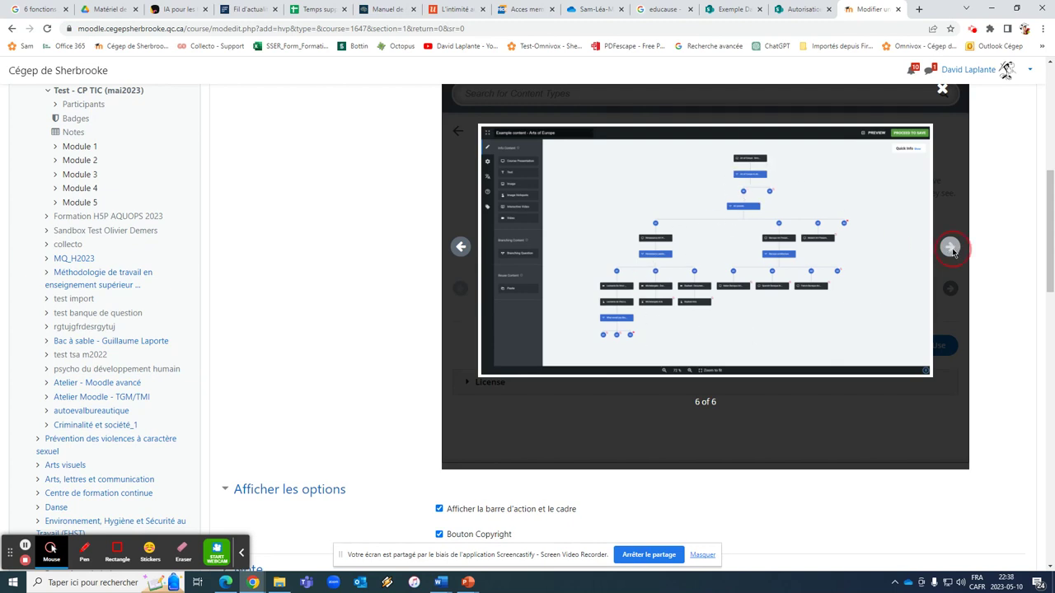
click(463, 248)
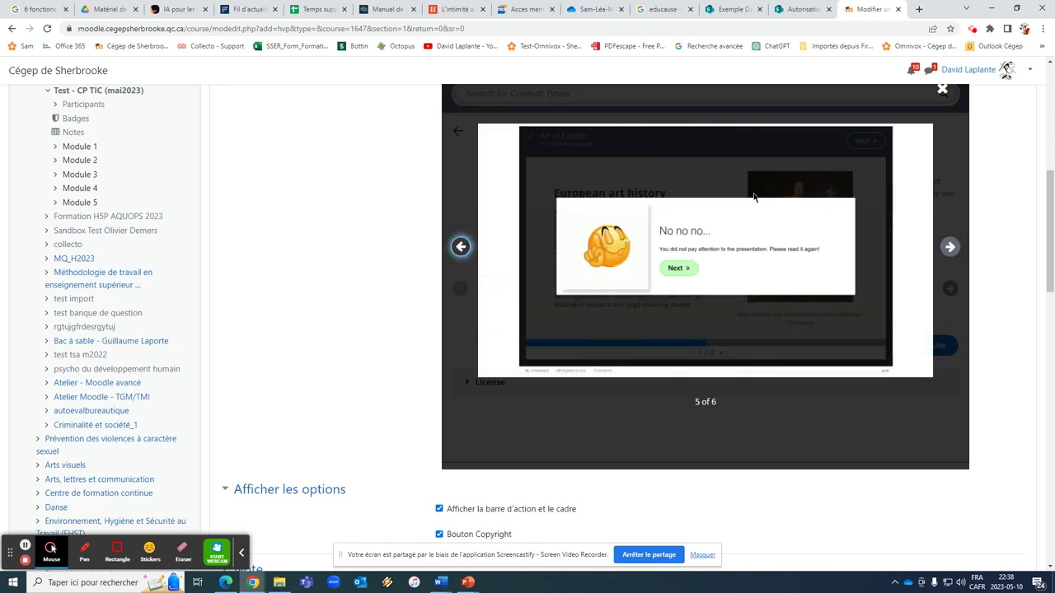
click(464, 248)
click(465, 250)
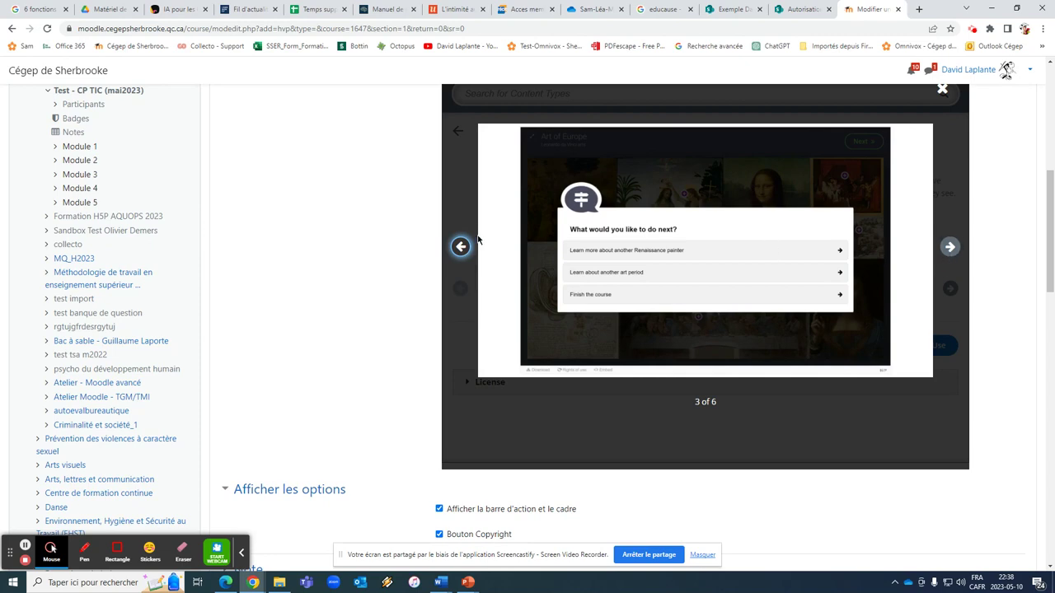
click(461, 248)
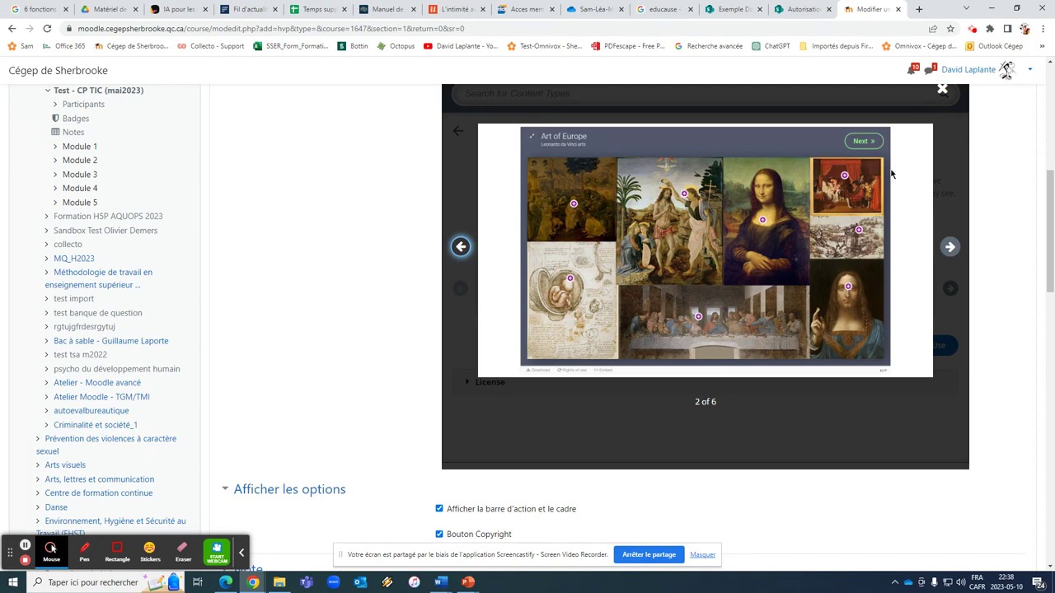
click(942, 89)
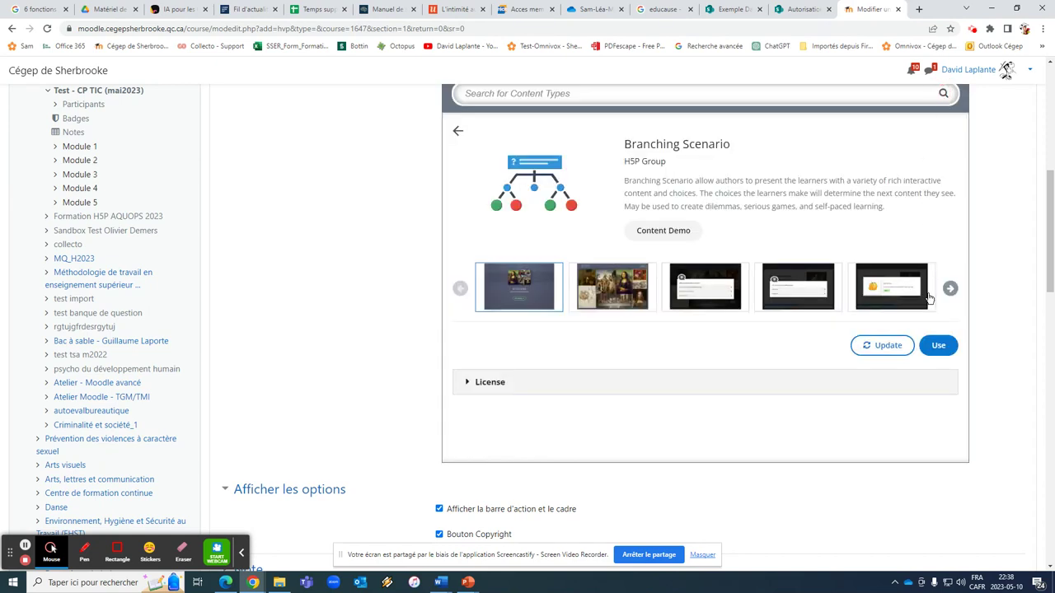
Use the Branching Scenario content type and add a Text block to its empty canvas.
click(938, 347)
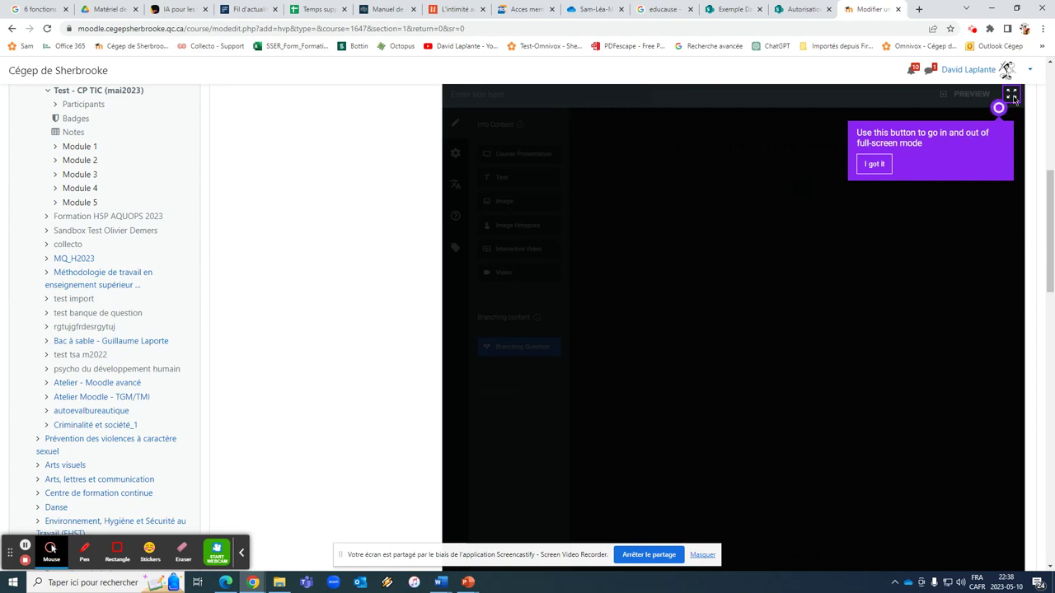
click(878, 164)
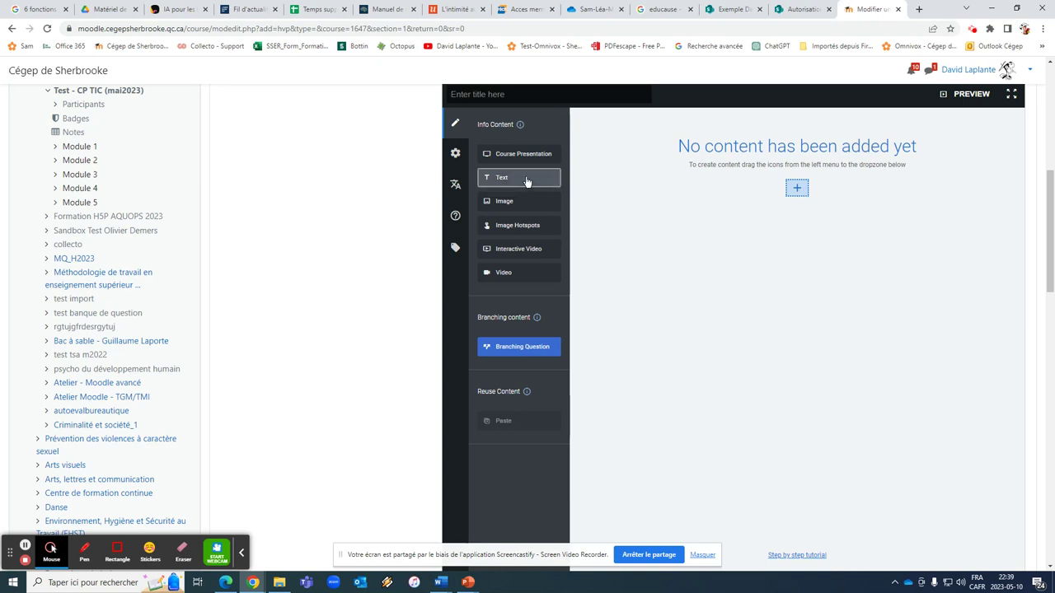
drag(527, 182, 800, 199)
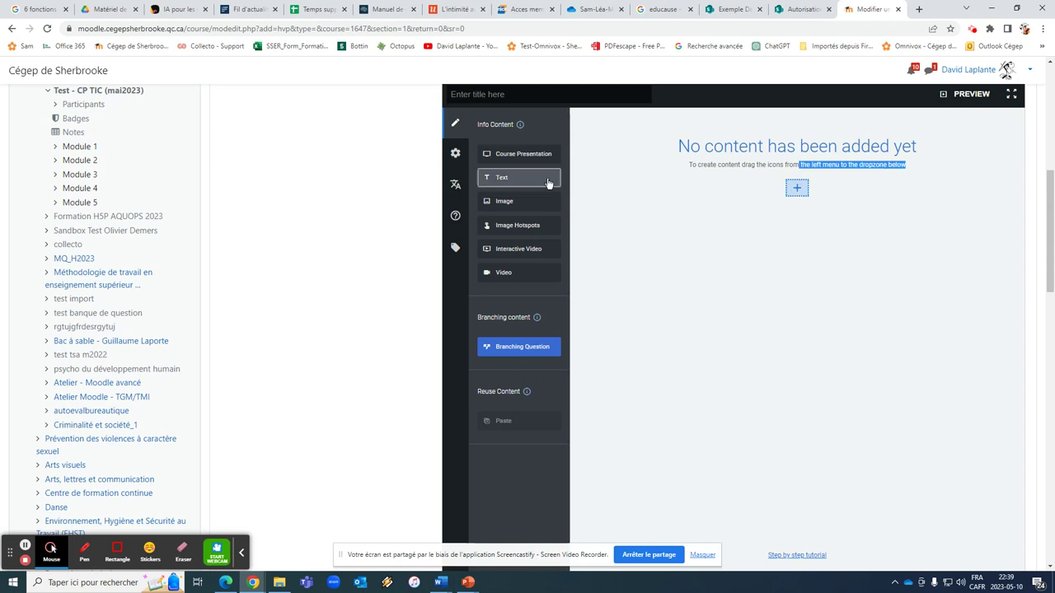
drag(546, 180, 796, 192)
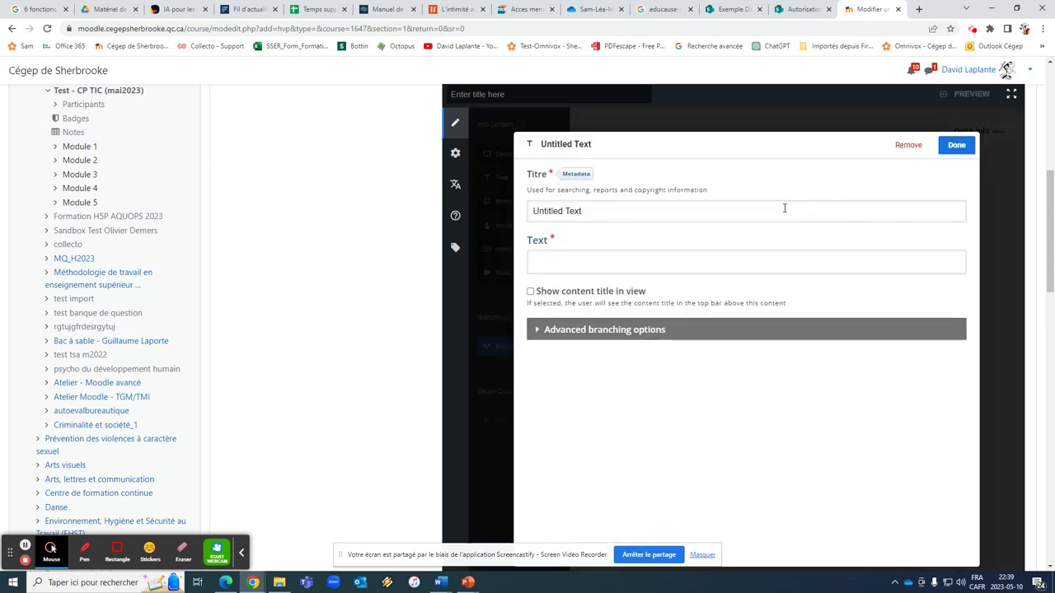
Enter "Démarrage de l'apprentissage! C'est parti mon kiki!!" as the block's text and finish editing it.
click(669, 255)
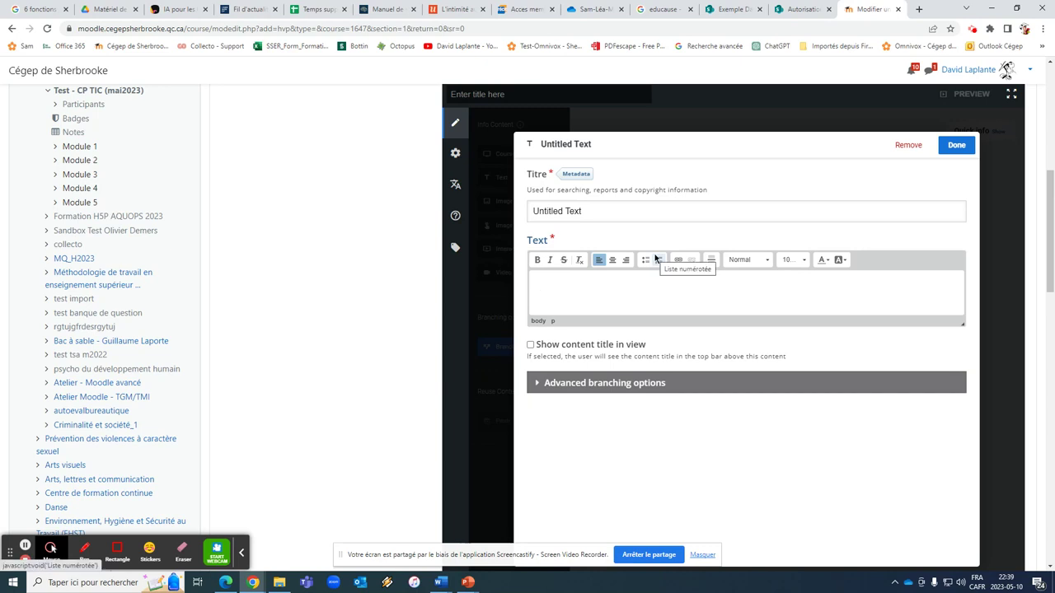
text(De)
text(marrage de l'apprent)
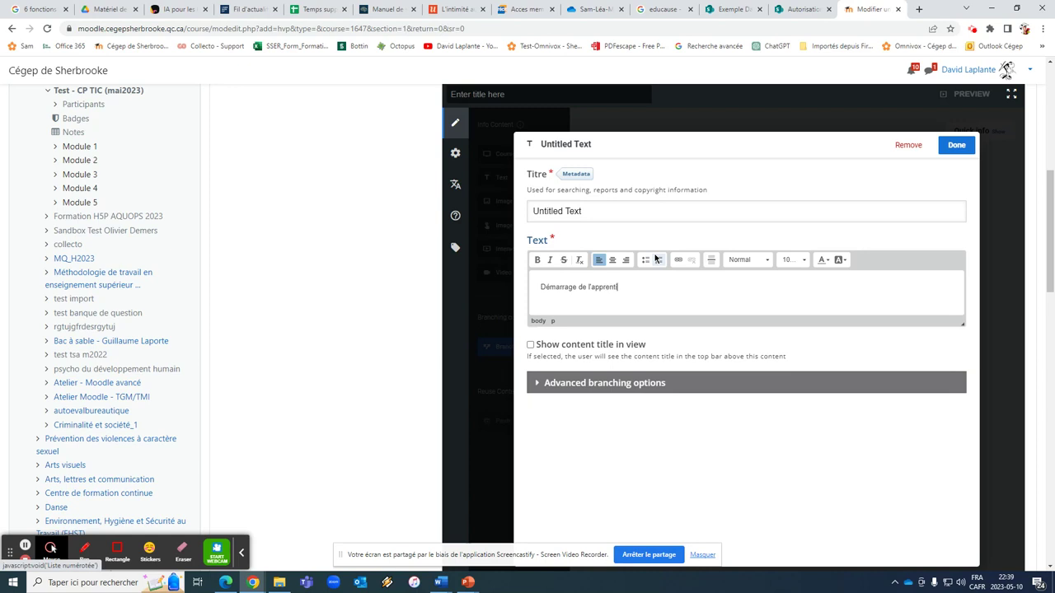
text(issa)
text(ge! C'est parti mon kiki!!)
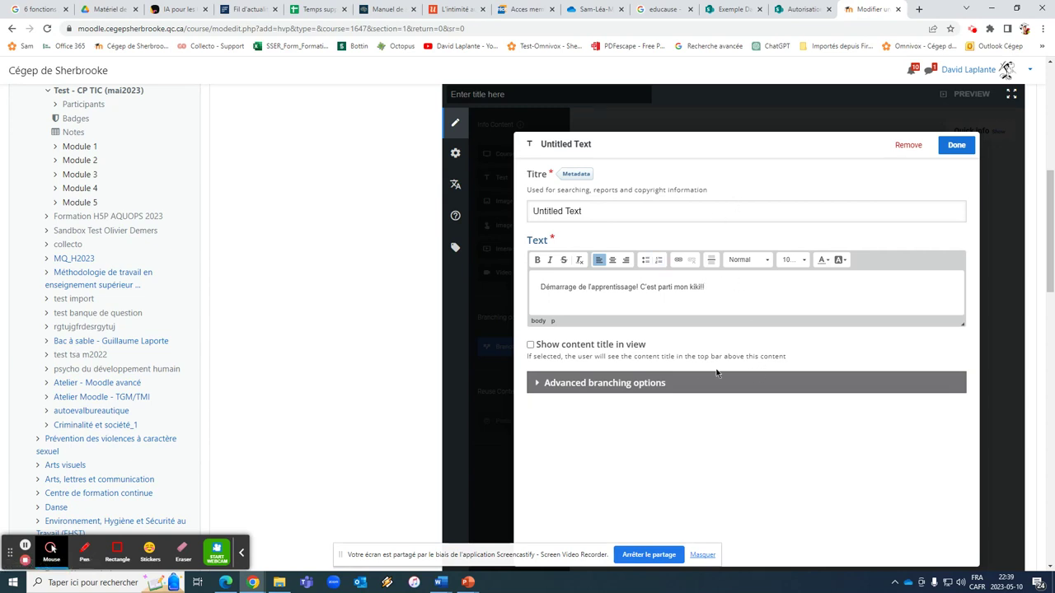
click(960, 148)
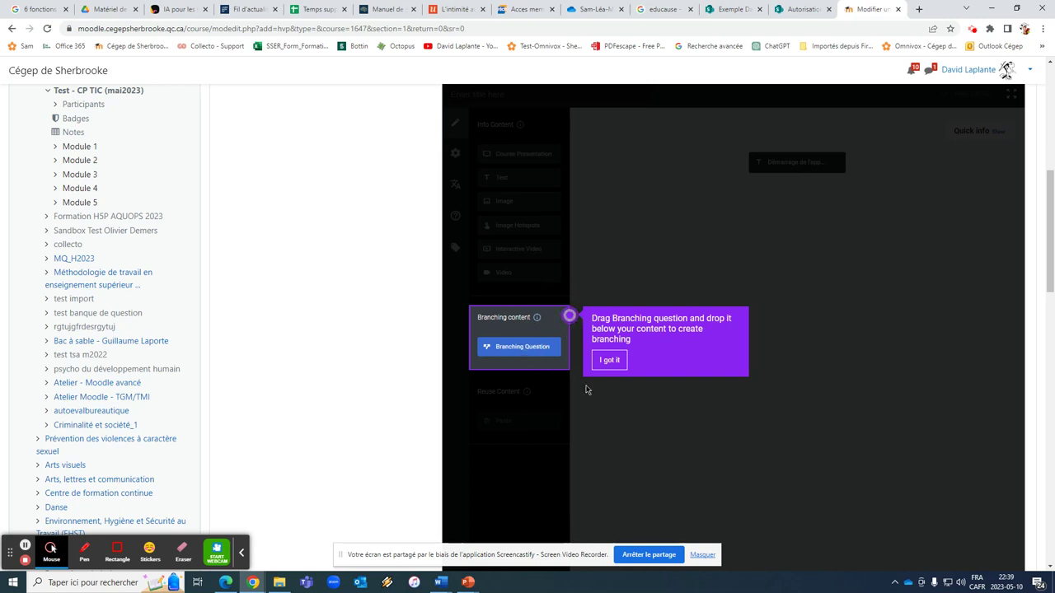
Add a Branching Question below the text block with "hjkughtfrthuijkhjghfthujkil" as its question.
click(624, 360)
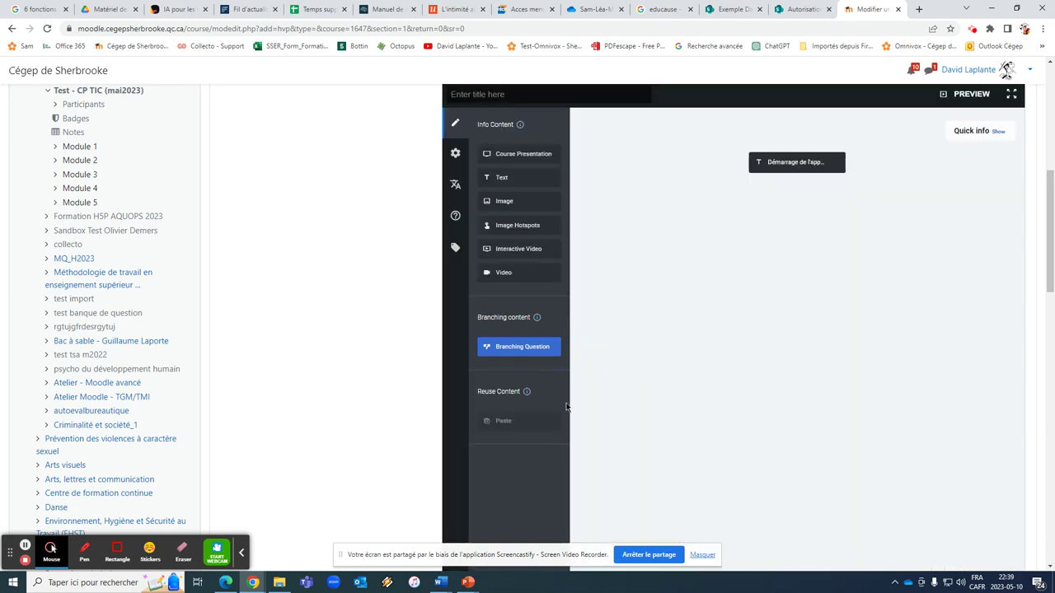
click(533, 355)
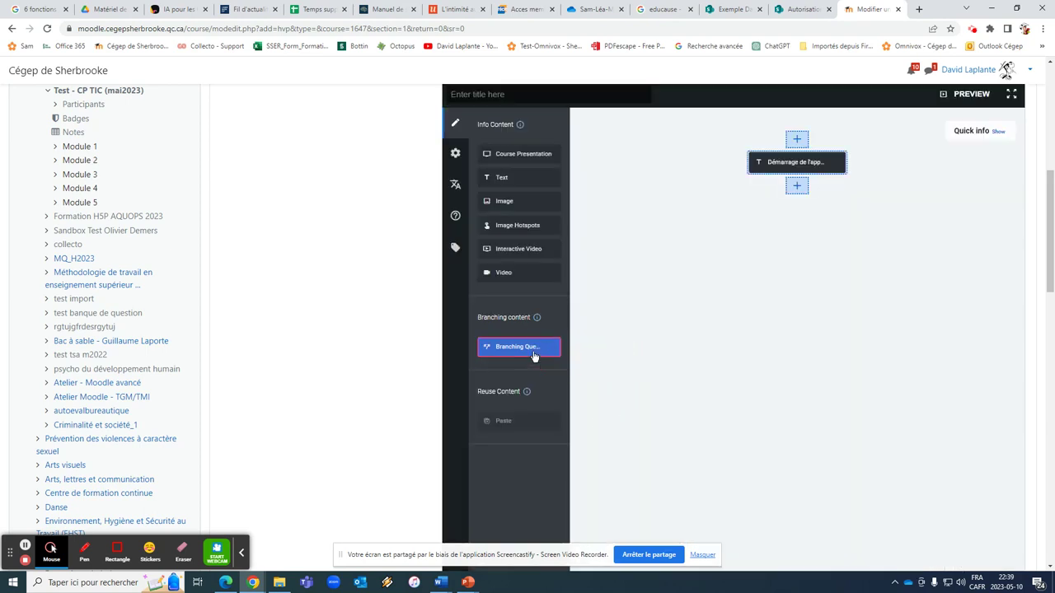
click(797, 189)
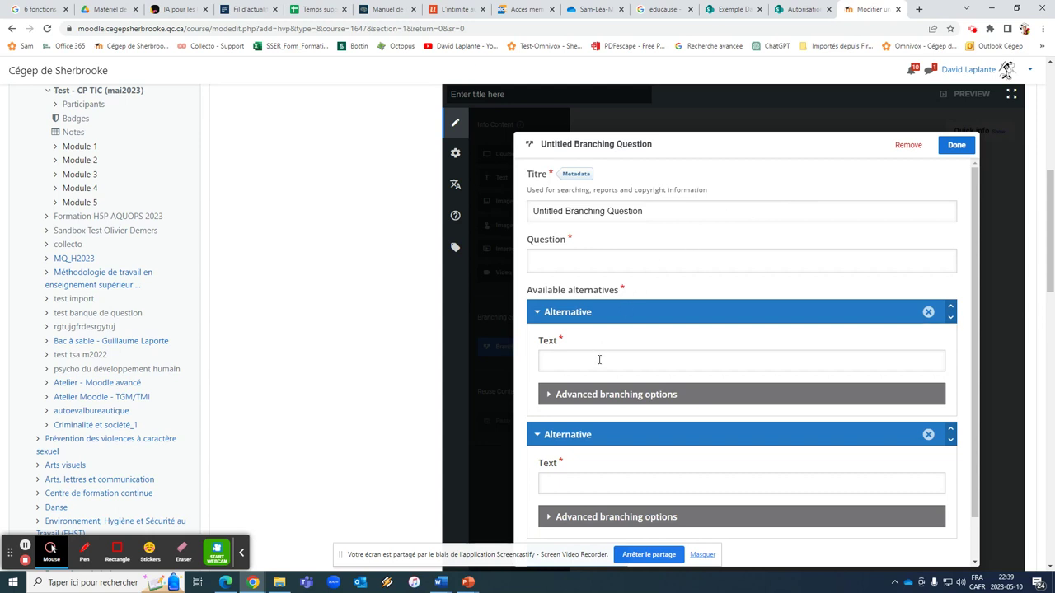
click(617, 256)
text(hjkughtfrthuijkhjghfthujkil)
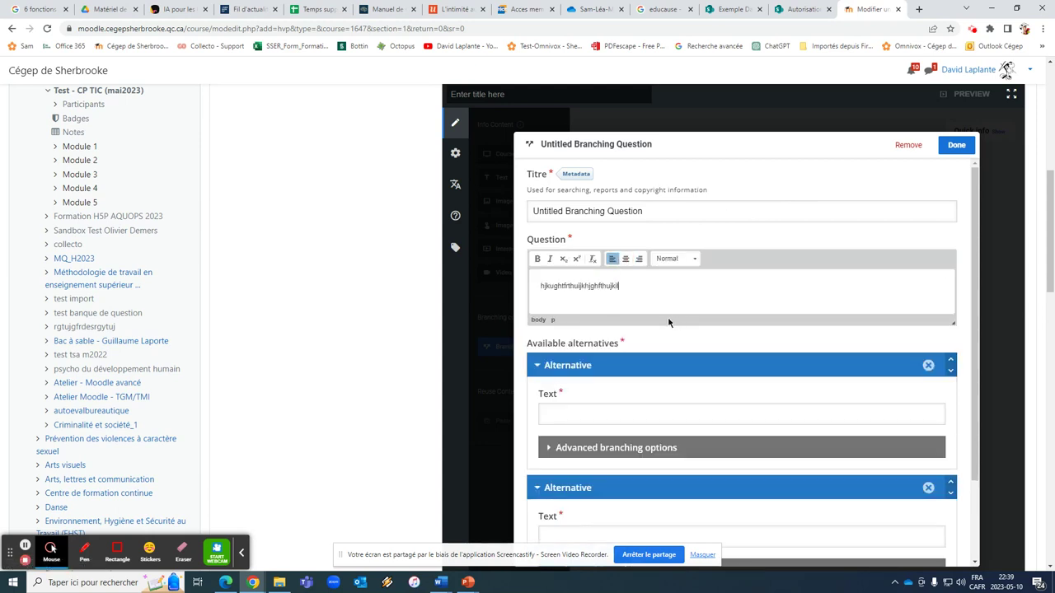
Fill the first two alternatives with "yjuijkljklhuhujikol" and "yujkilo;pjijuyhjujiklo;p".
scroll(670, 317, down, 1)
click(650, 314)
text(yjuijkljklhuhujikol)
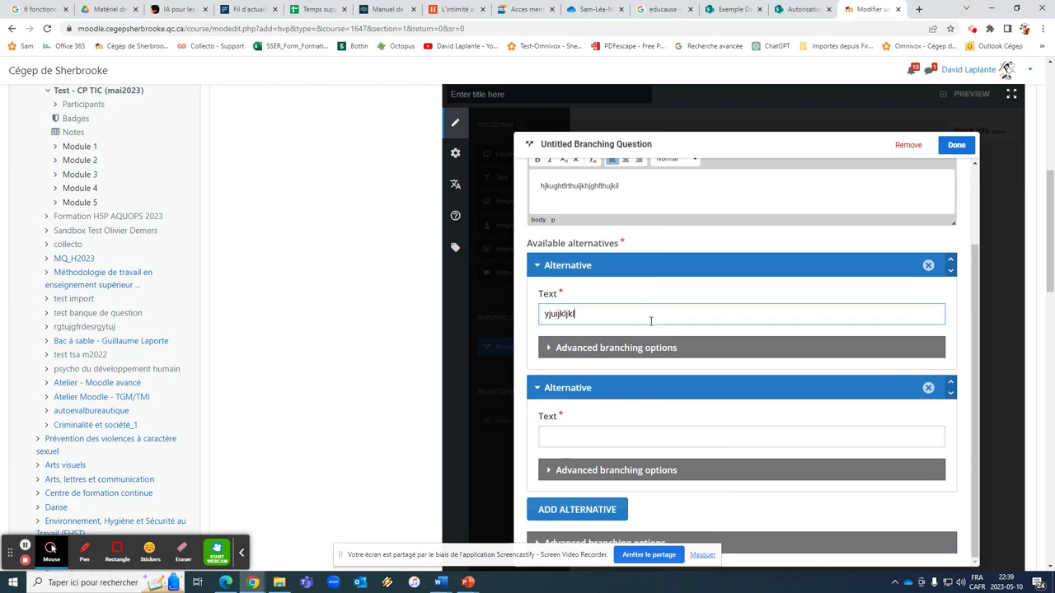
click(627, 438)
text(yujkilo;pjijuyhjujiklo;p)
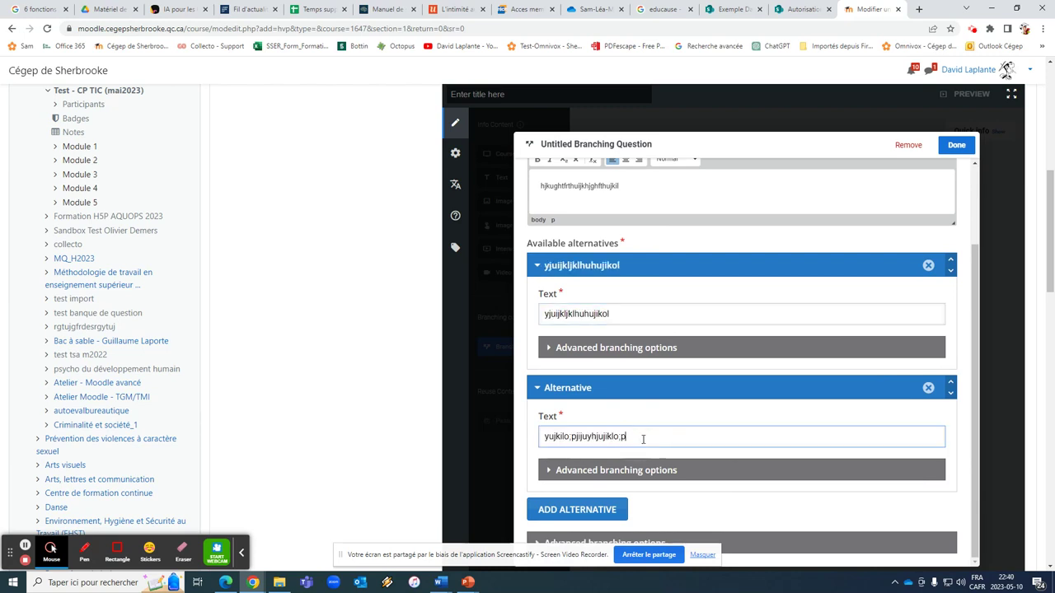
Add a third alternative to the branching question with the text "ìklo;p`kouijuiolkp;".
scroll(645, 441, down, 1)
click(590, 402)
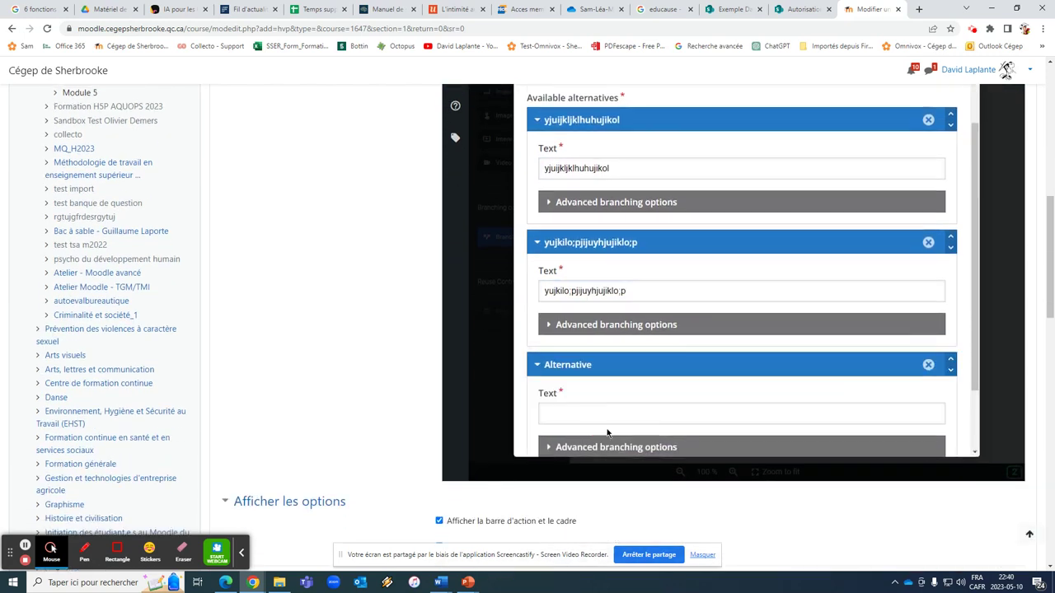
click(599, 410)
text(iklo;p`kouijuiolkp;)
Examine the special actions offered in the second alternative's advanced branching options.
click(607, 325)
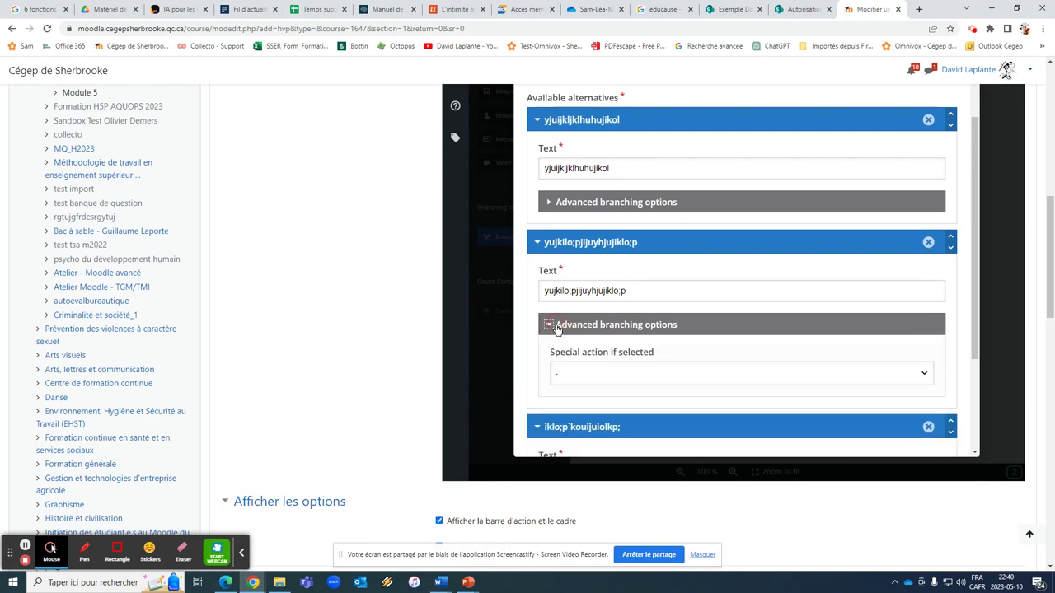
click(638, 374)
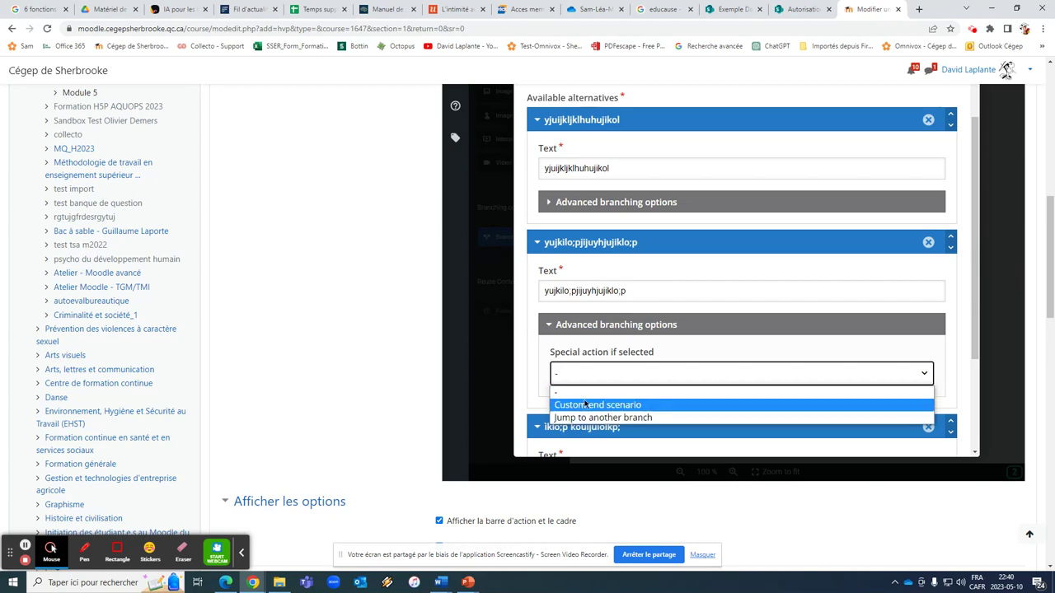
click(529, 324)
Add a fourth alternative to the branching question with the text "klo;p;koijuijklop;.u7iop;l".
scroll(540, 334, down, 2)
click(584, 400)
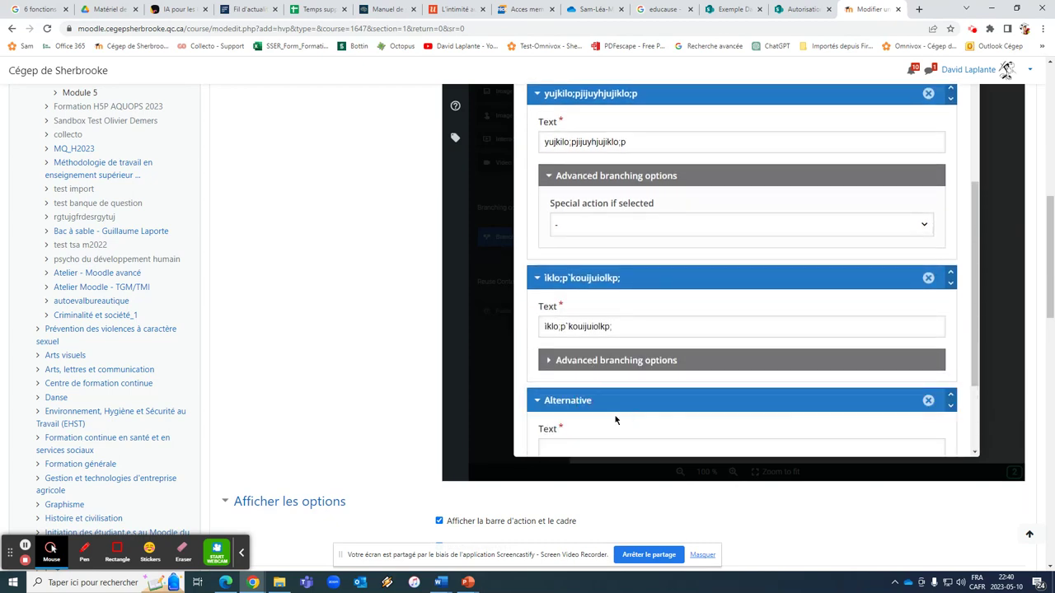
click(602, 447)
text(klo;p;koijuijklop; u7iop;)
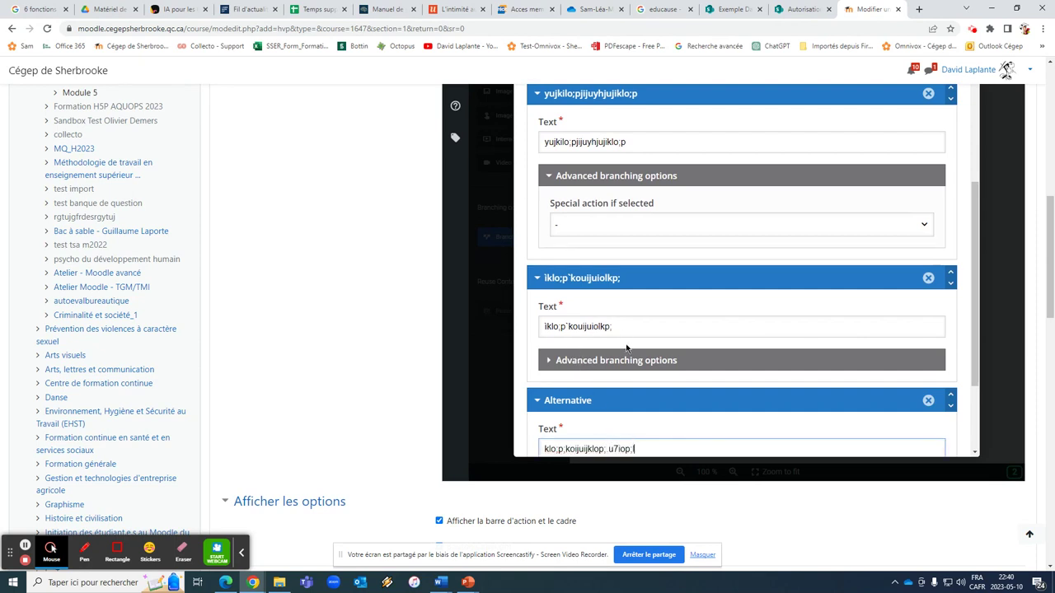
scroll(640, 359, up, 1)
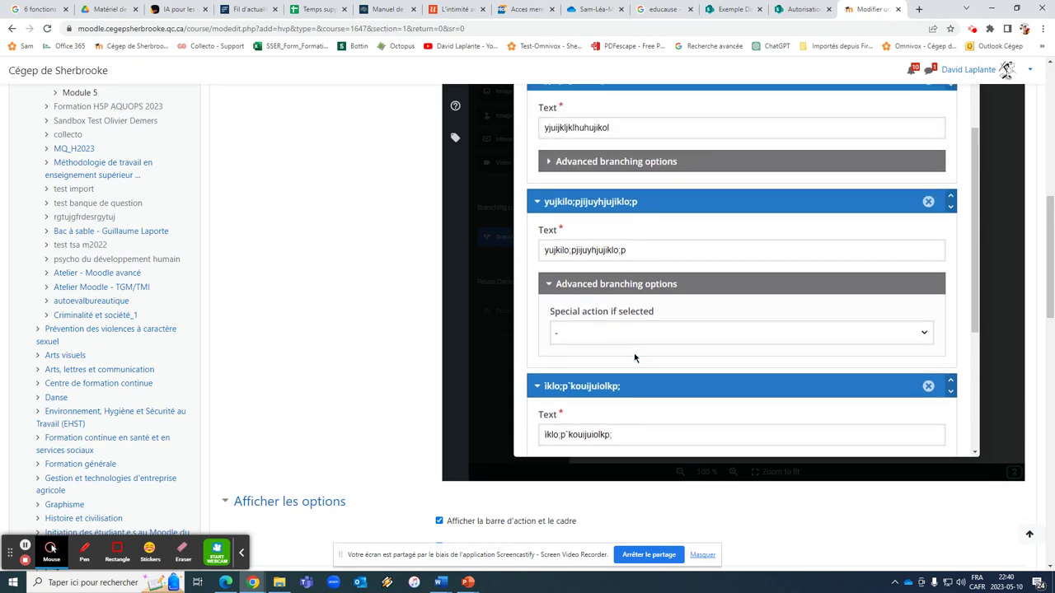
scroll(639, 361, down, 2)
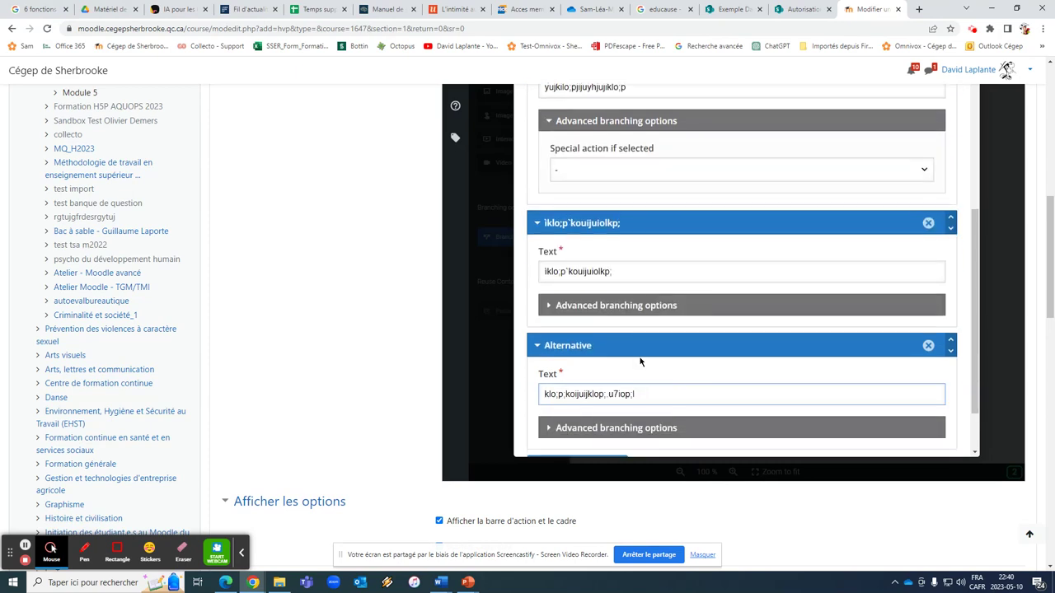
scroll(650, 360, down, 1)
scroll(755, 382, up, 1)
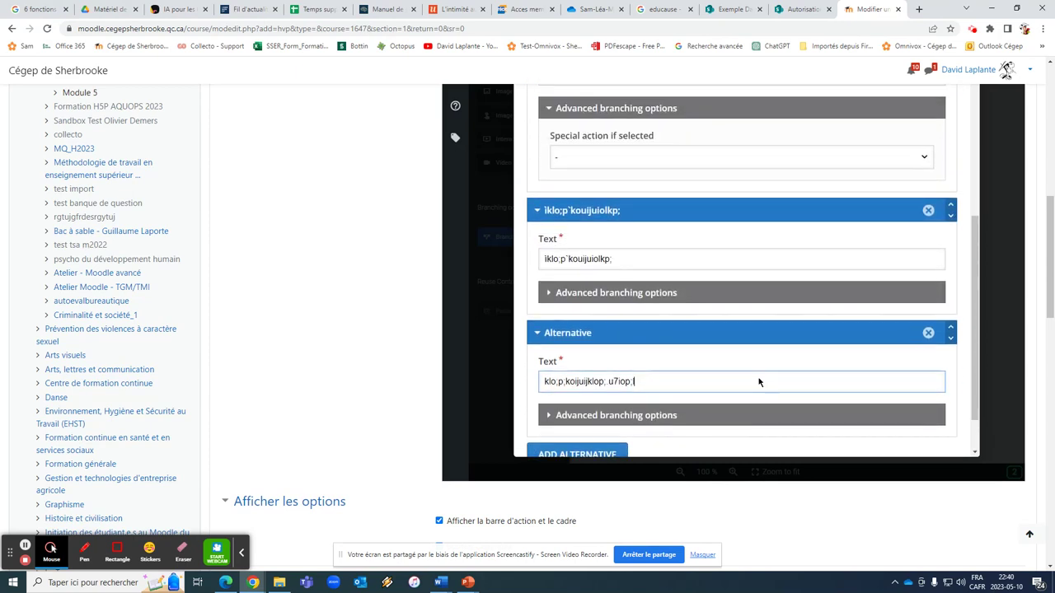
scroll(619, 384, down, 3)
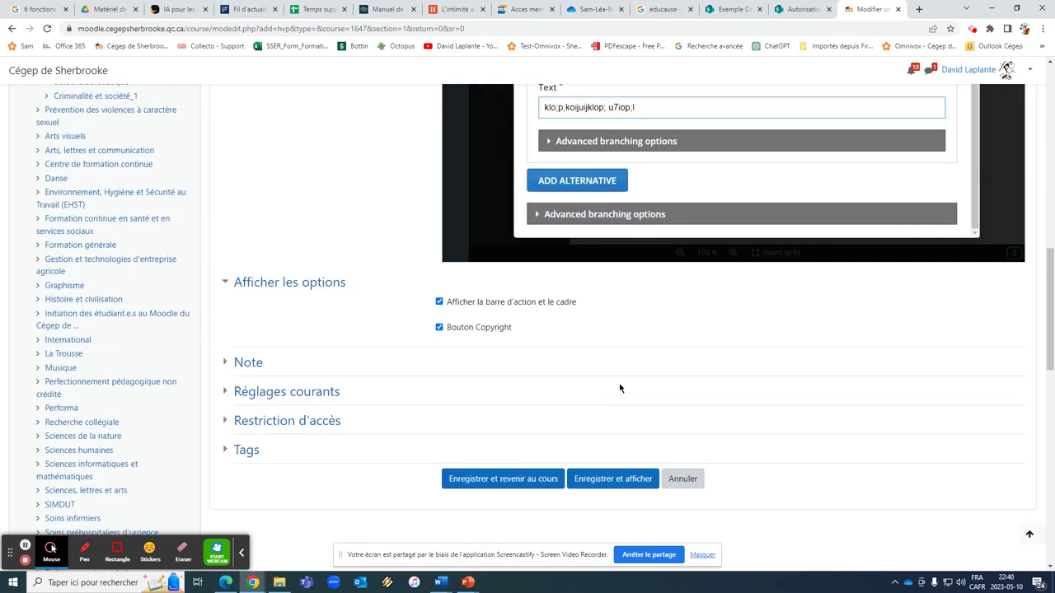
Check the branching question's own advanced branching options, including the Navigate back setting, and finish editing the question.
click(572, 215)
scroll(602, 194, down, 2)
scroll(610, 292, up, 4)
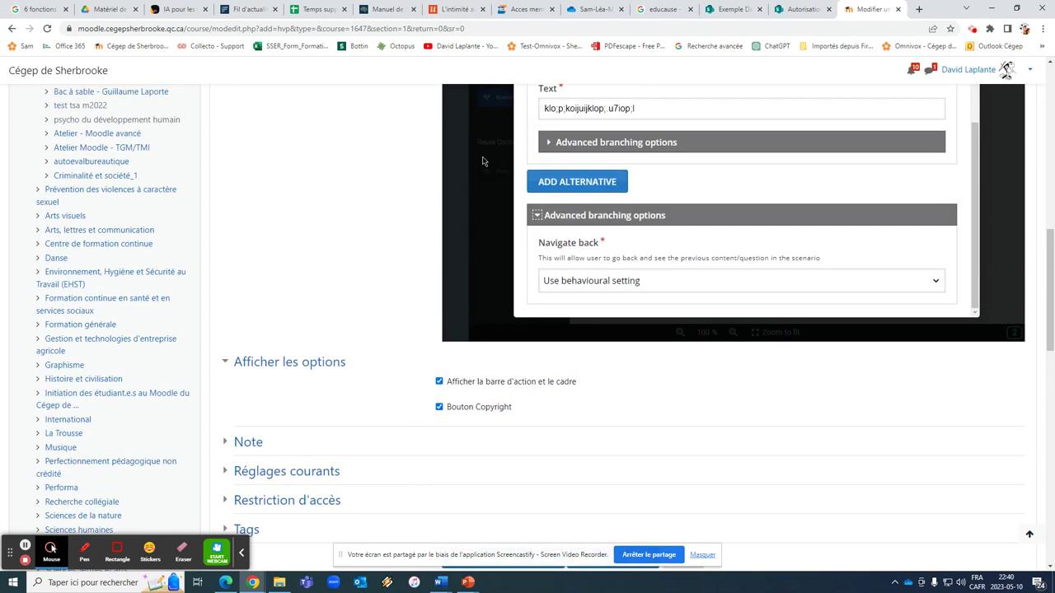
click(537, 245)
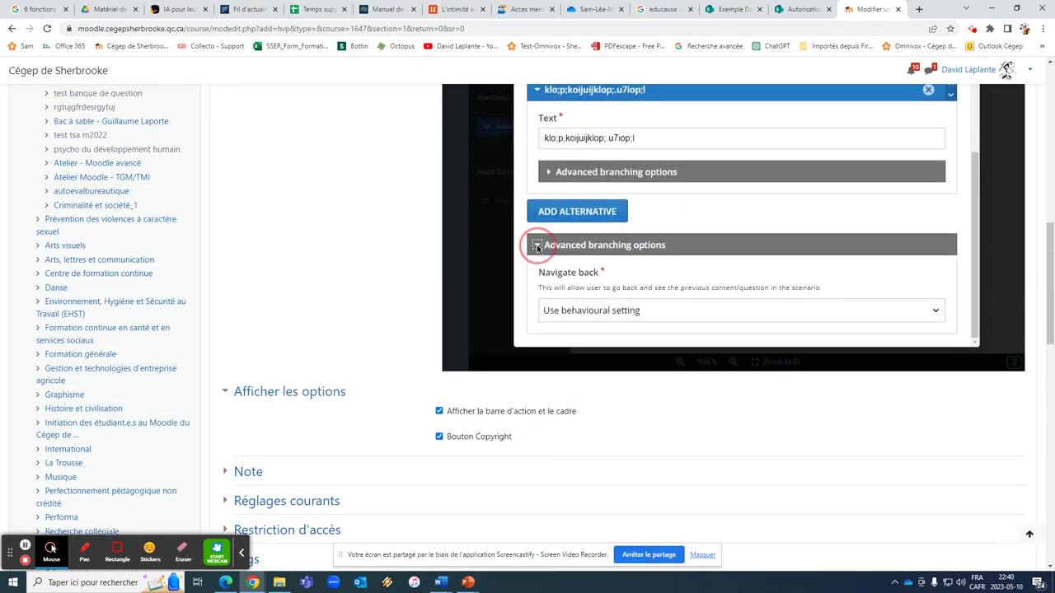
scroll(961, 277, up, 4)
click(957, 365)
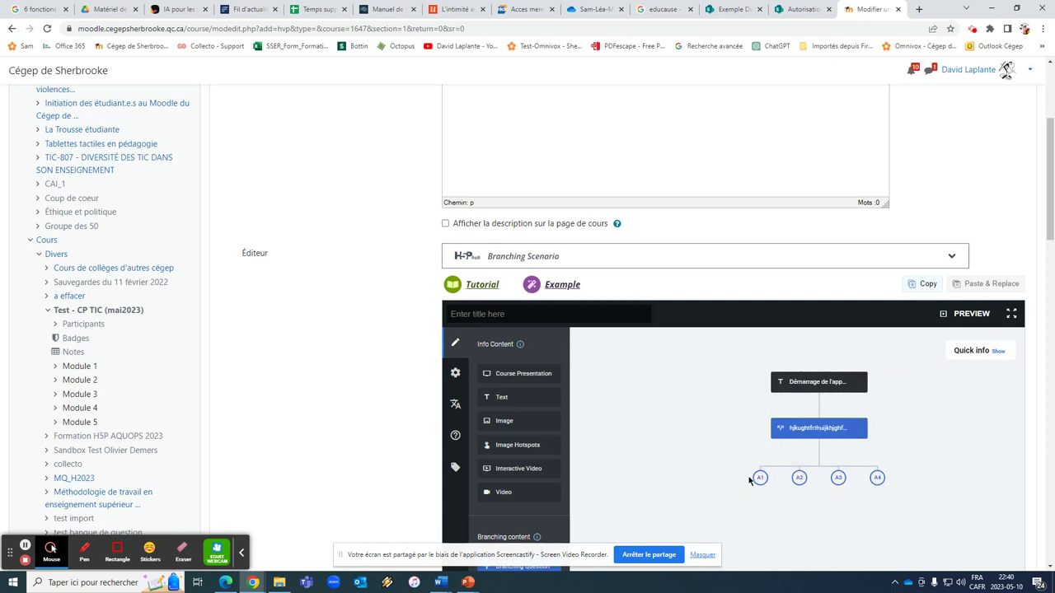
Insert an Image content block under the branching question's alternative A1, leaving its fields unfilled.
scroll(734, 439, down, 1)
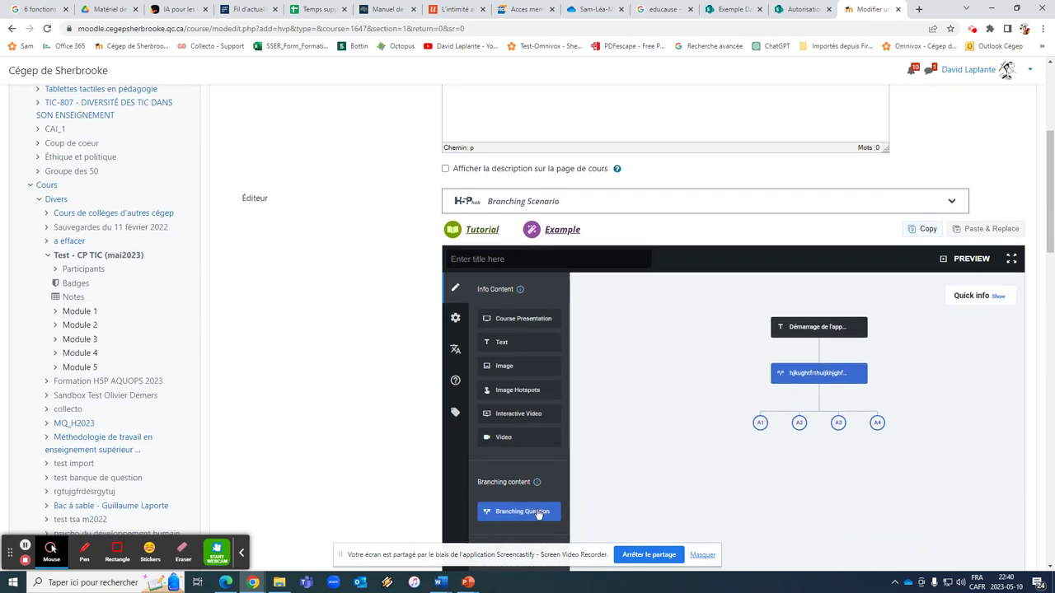
click(763, 427)
drag(523, 347, 471, 333)
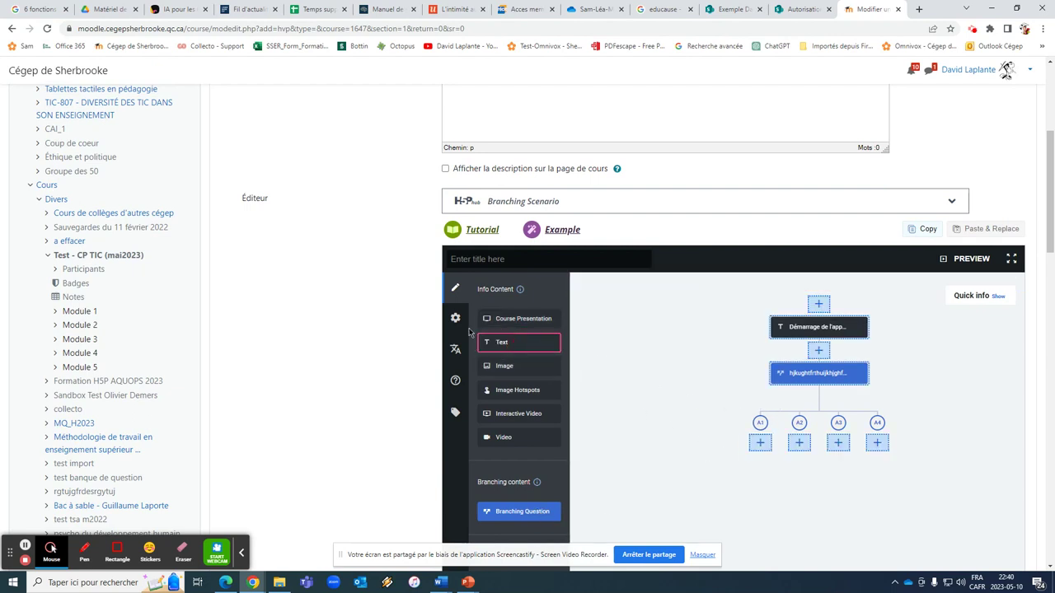
drag(522, 366, 760, 442)
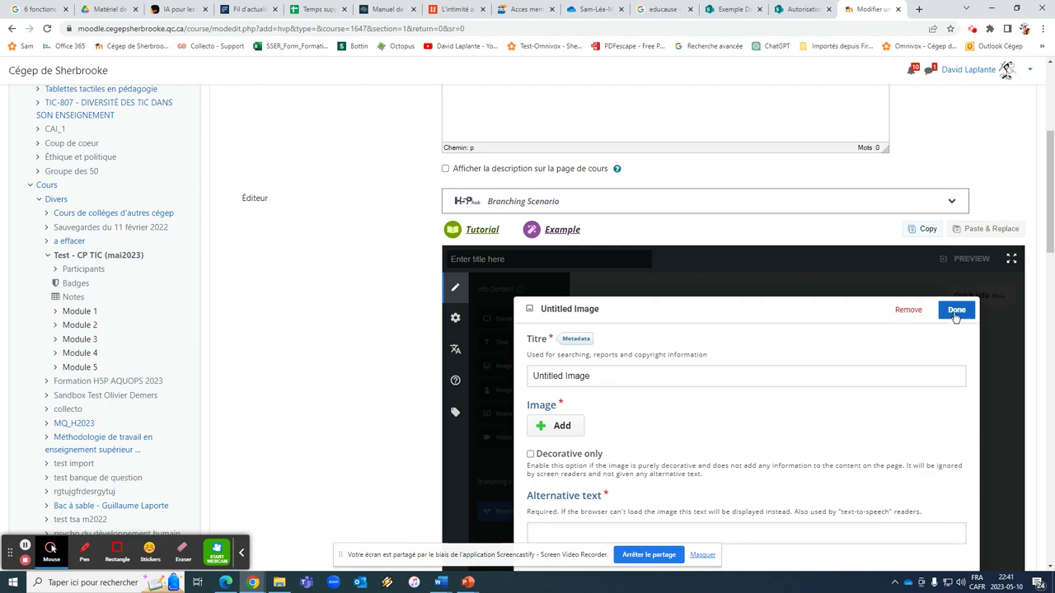
click(907, 310)
scroll(784, 443, down, 1)
click(611, 449)
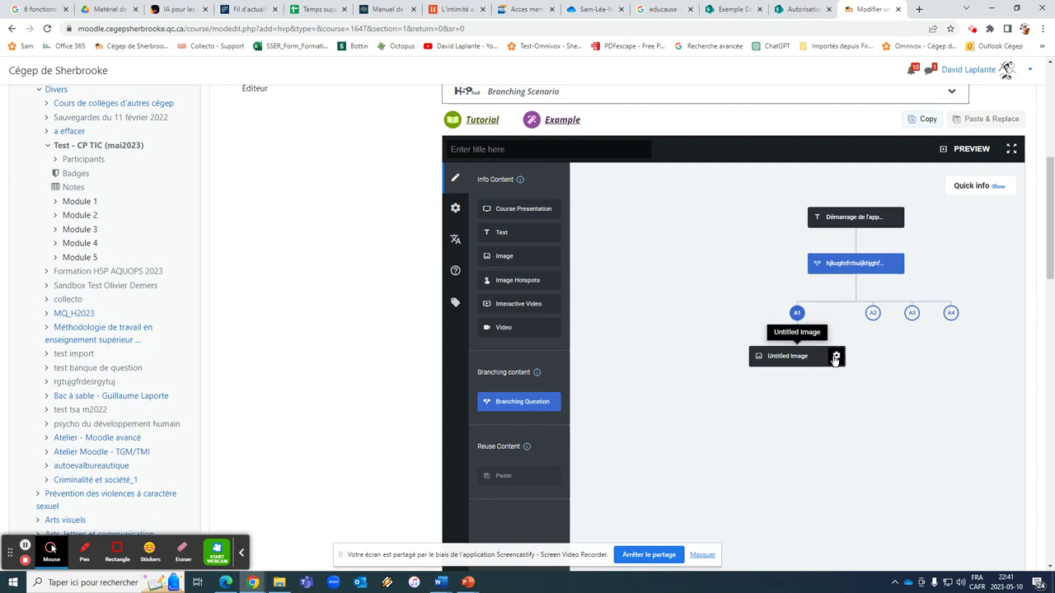
Delete the untitled image under alternative A1 from the scenario.
click(836, 357)
click(854, 438)
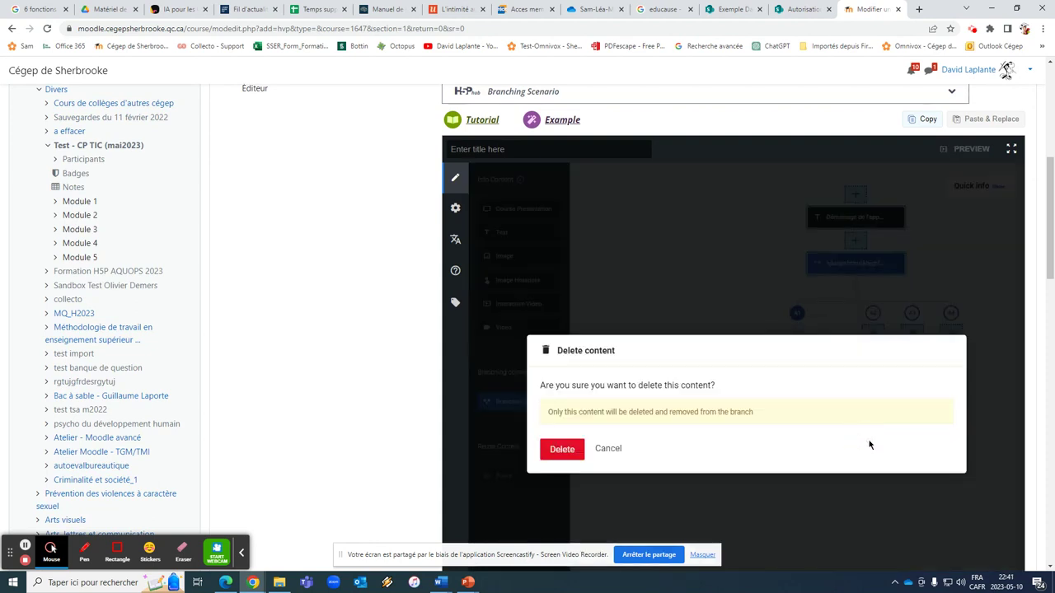
click(570, 449)
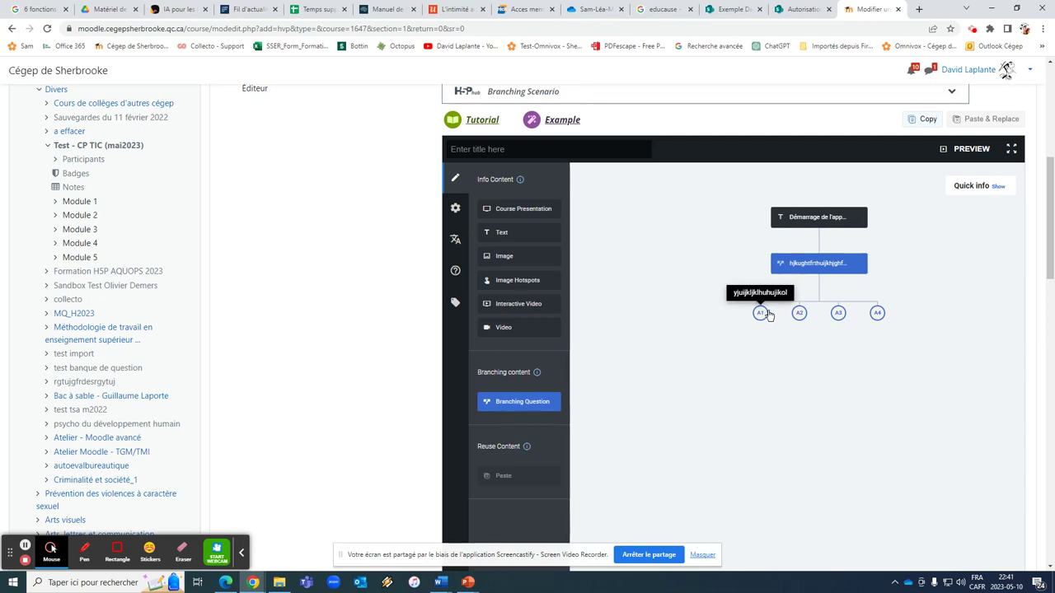
Title the branching scenario "dfghjdgfhdghdfjghv".
scroll(763, 304, down, 2)
scroll(705, 309, down, 3)
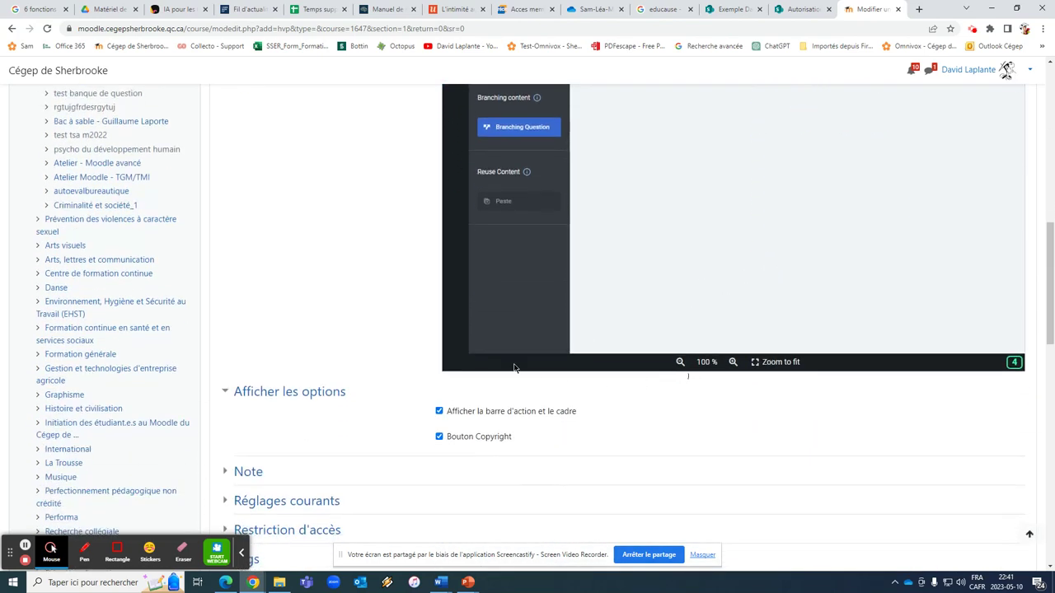
click(623, 428)
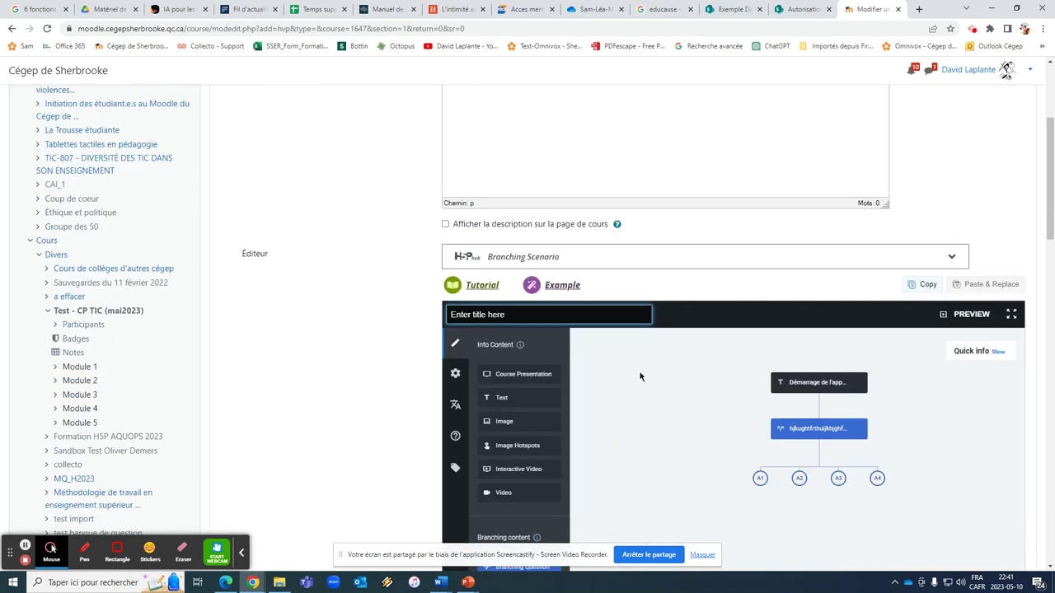
click(510, 316)
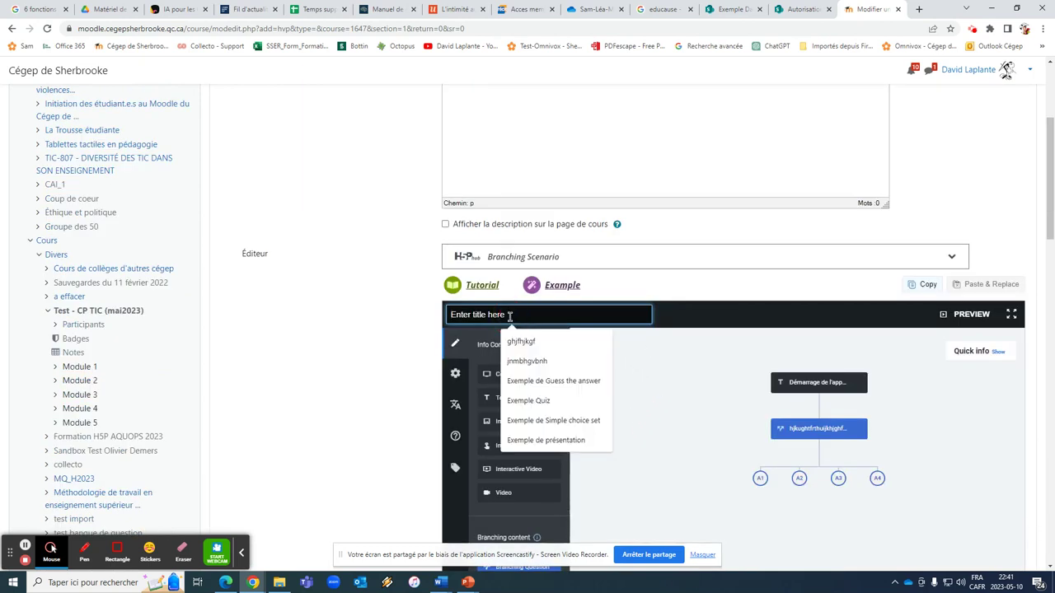
text(dfghjdgfdghdfjghv)
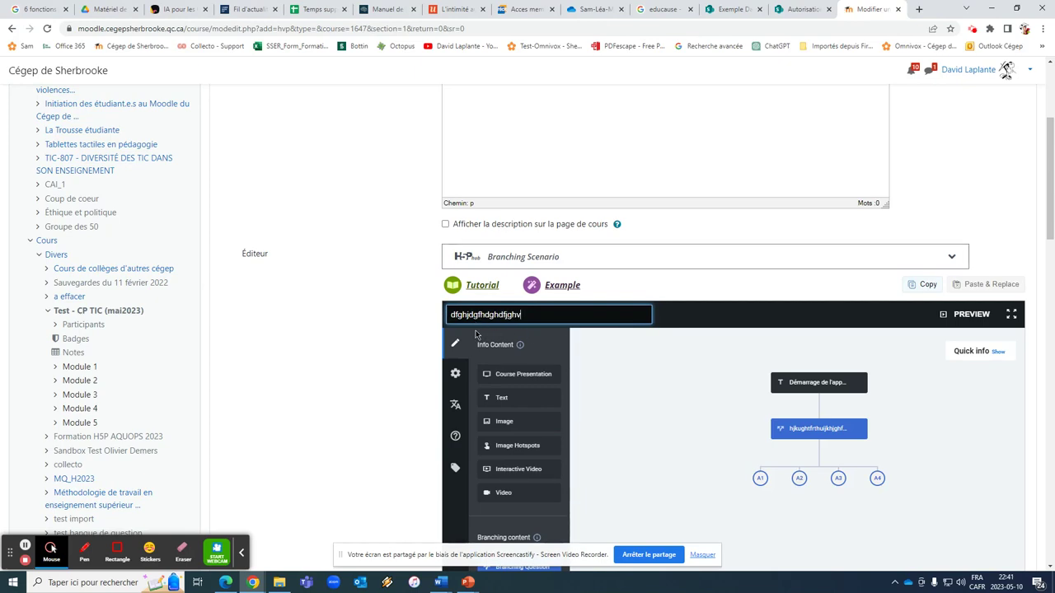
Save the H5P activity and display it.
scroll(349, 321, down, 4)
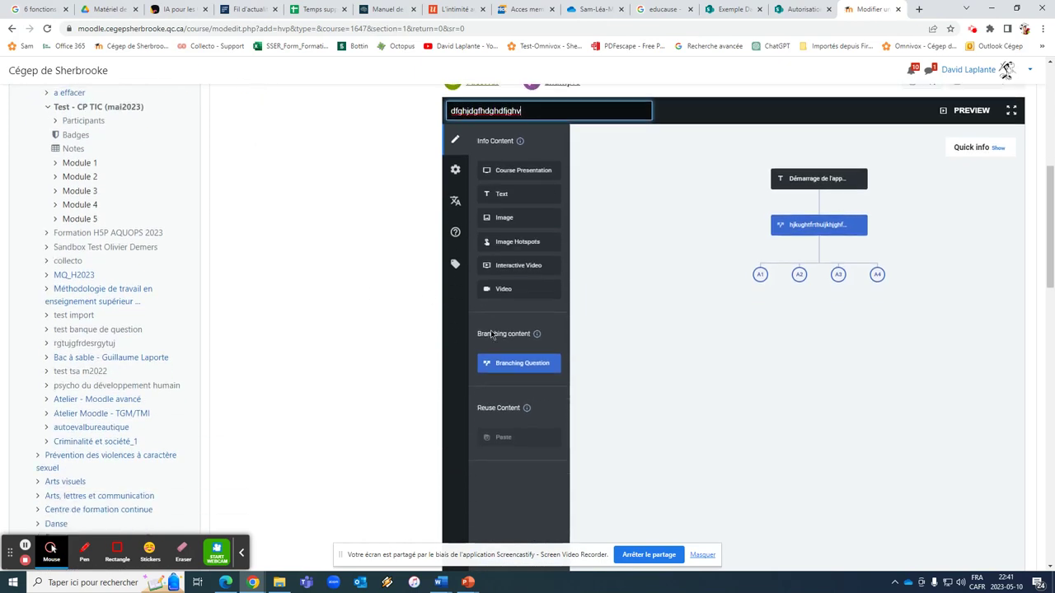
scroll(626, 412, down, 2)
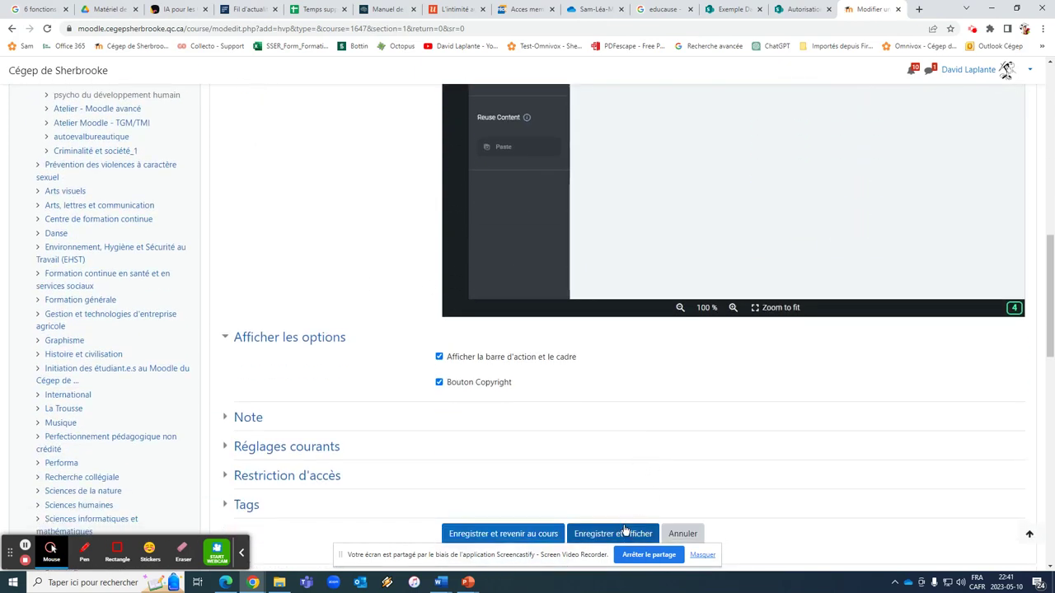
click(639, 534)
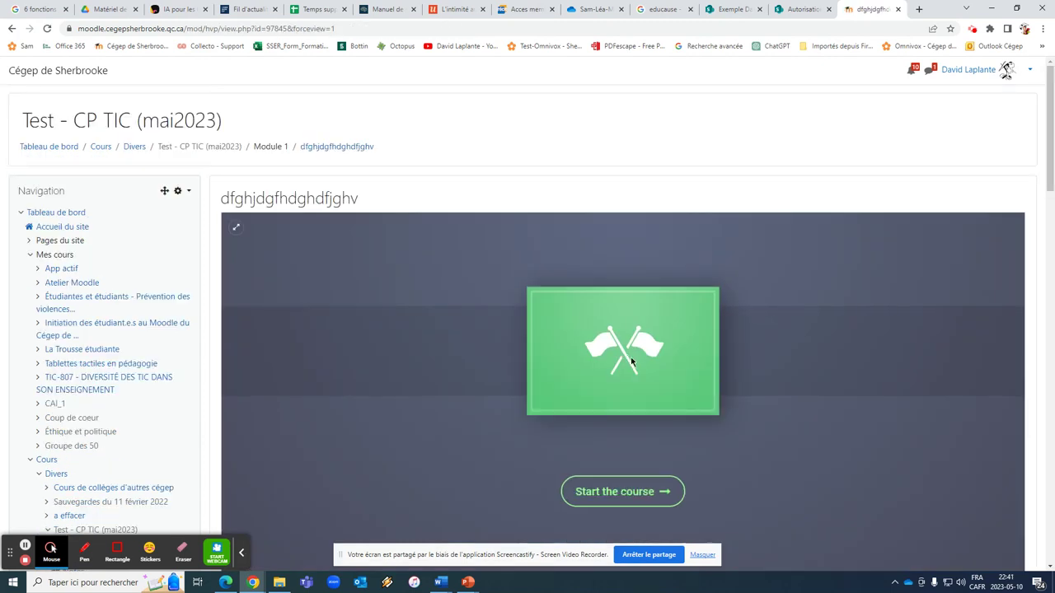
Play the scenario from its start screen through the introductory text and answer the branching question with the first alternative.
scroll(697, 414, down, 1)
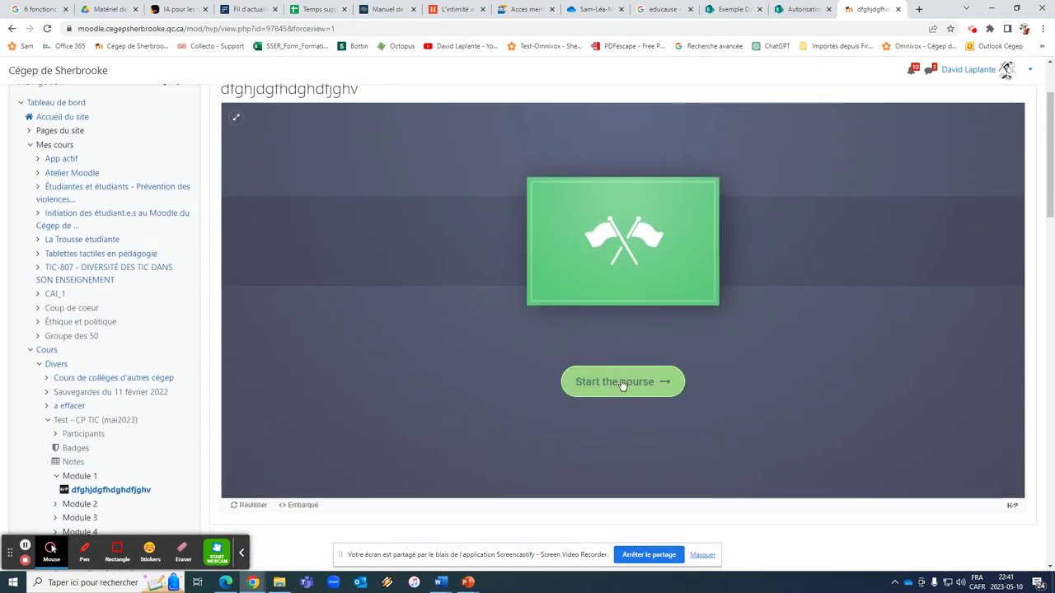
click(625, 381)
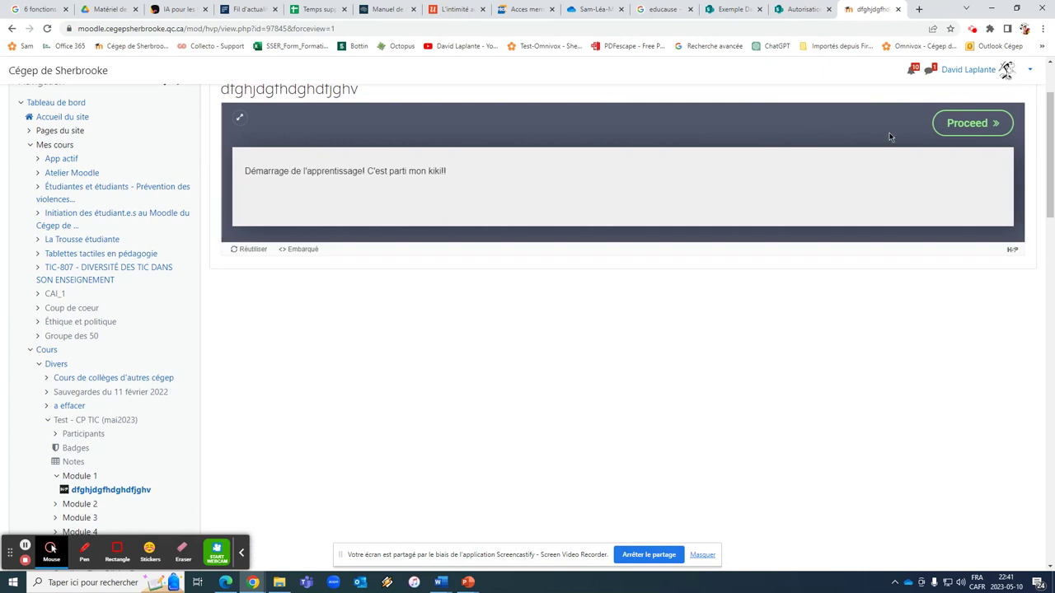
click(971, 124)
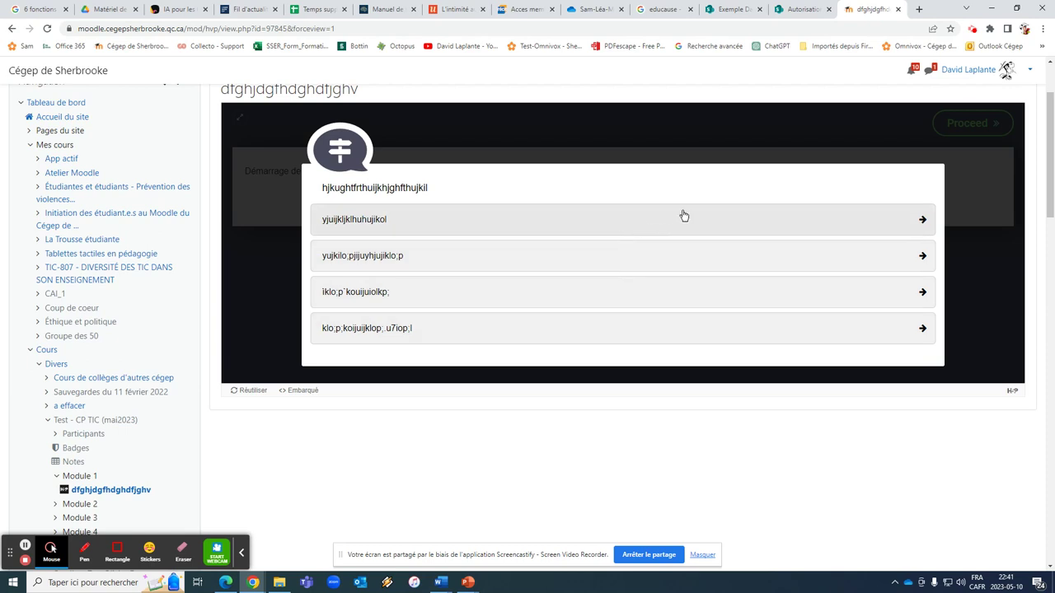
click(890, 220)
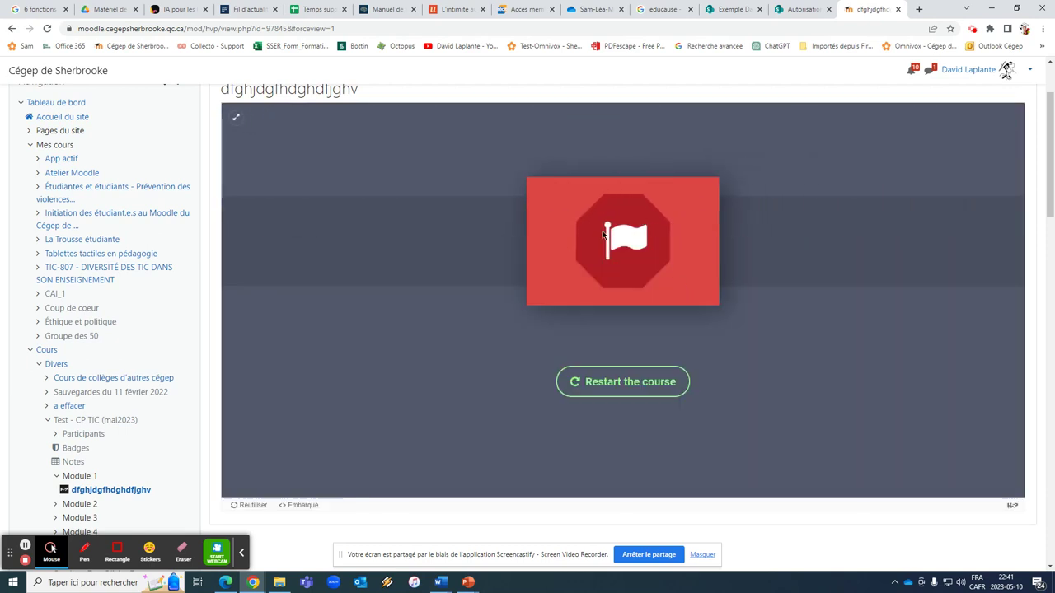
Restart the scenario and start it again up to the introductory text.
click(626, 384)
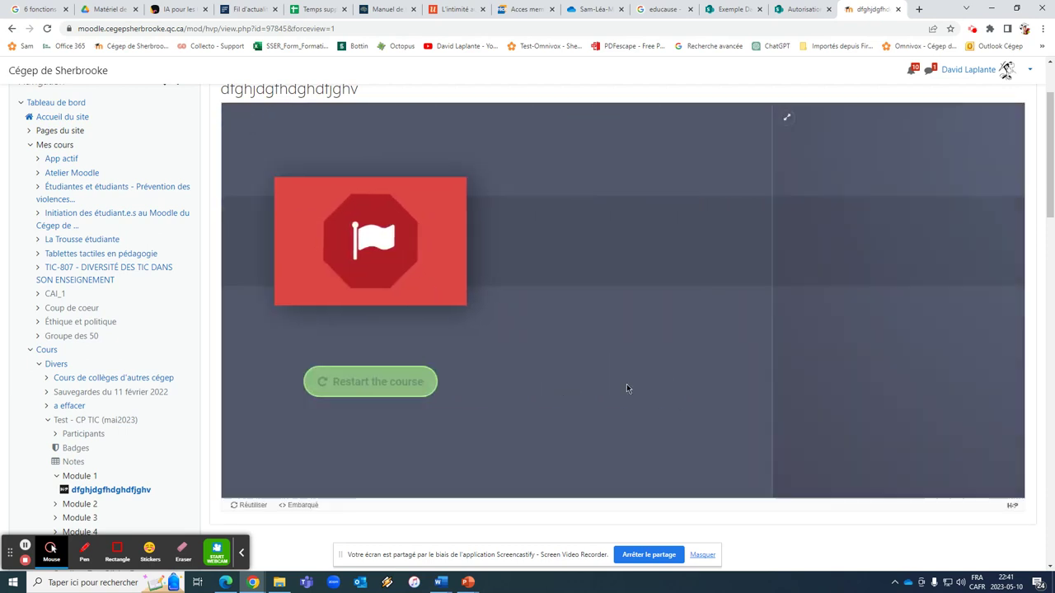
click(633, 381)
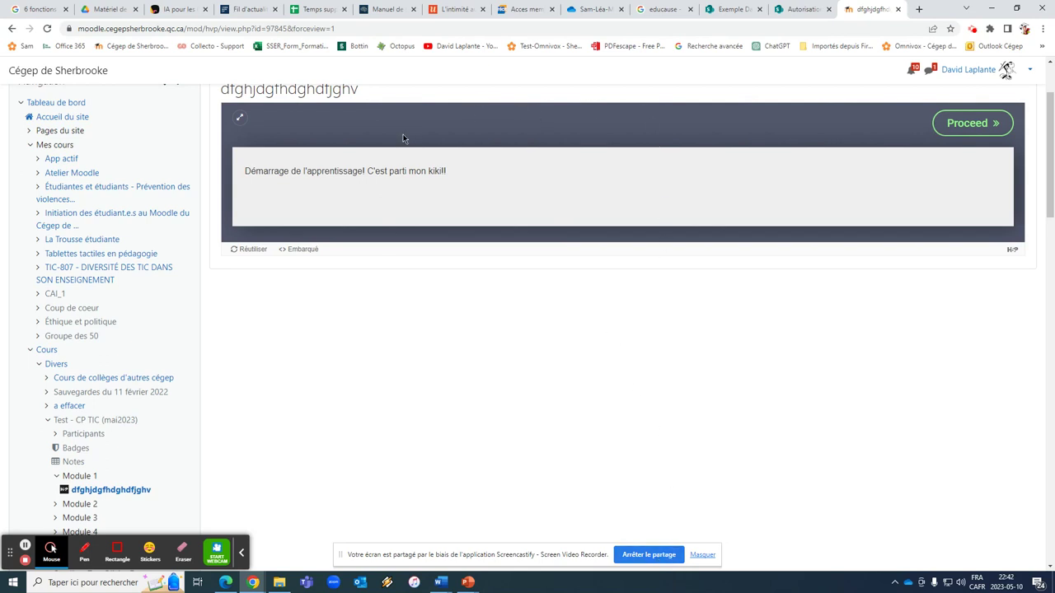
scroll(420, 140, up, 3)
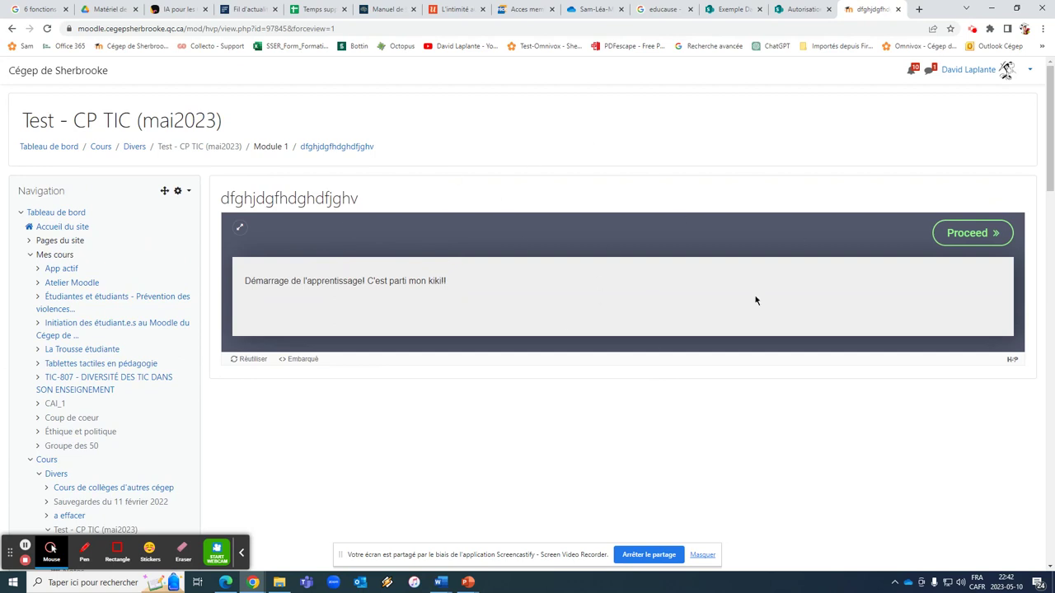